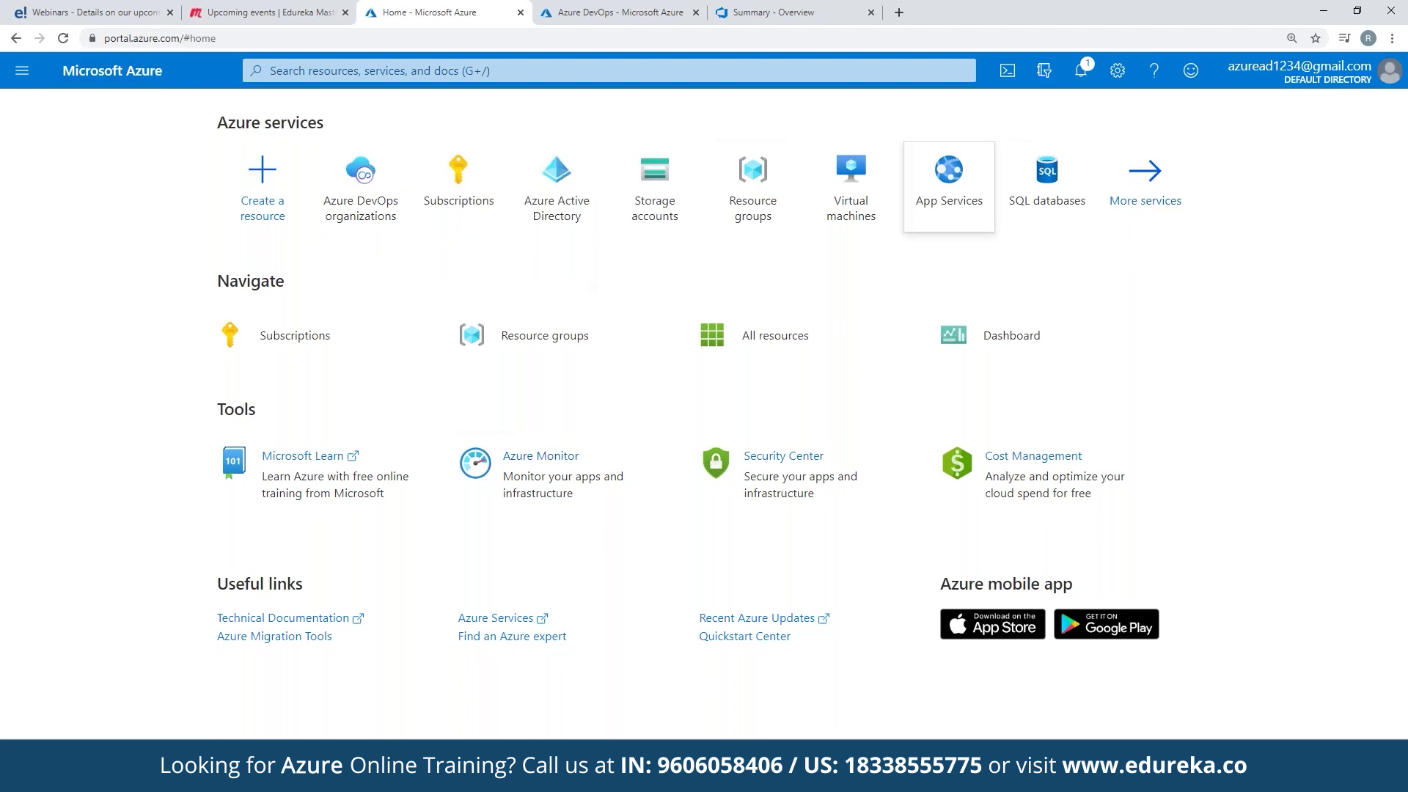
- Search the Azure Marketplace for webapp and open the Web App offer's page
{"action": "left_click", "coordinate": [253, 221]}
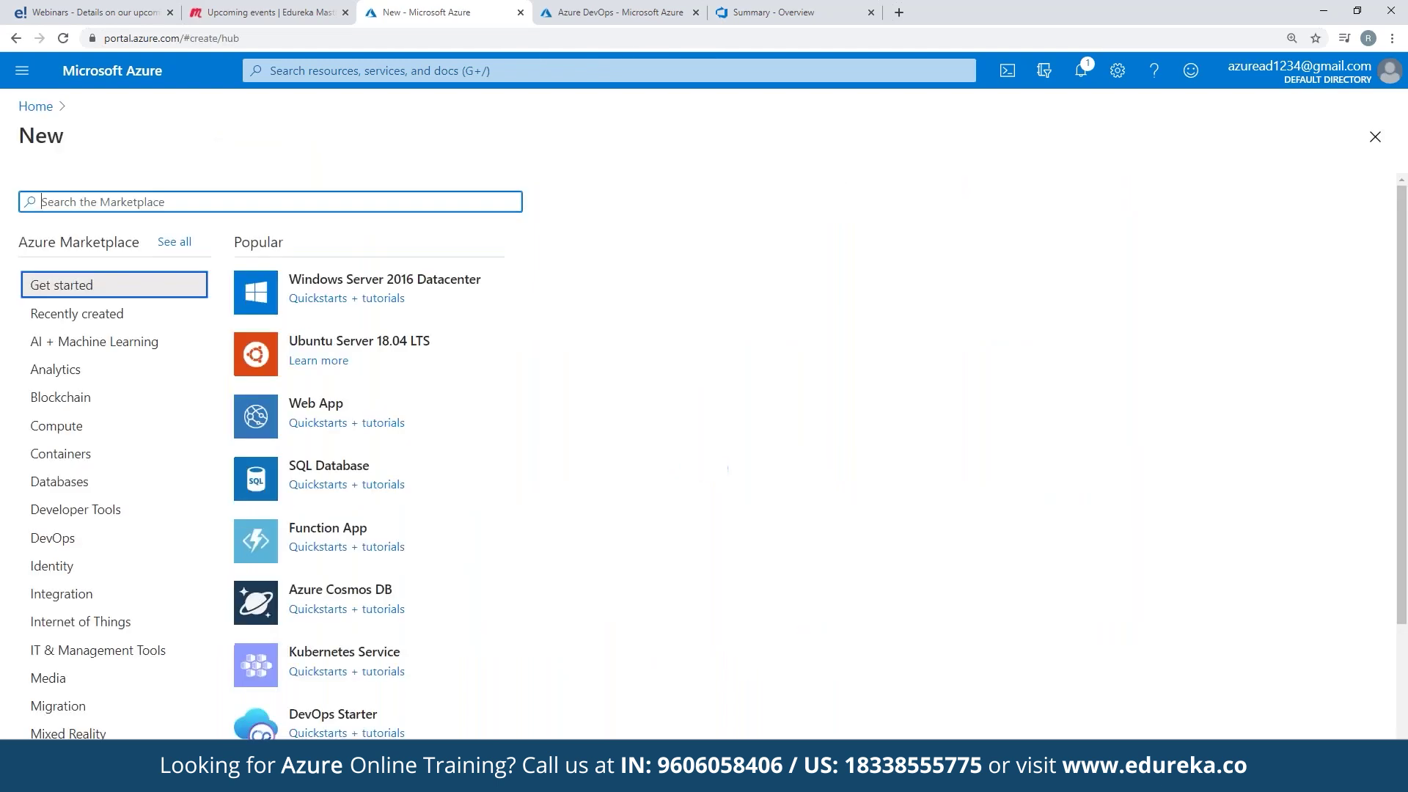
{"action": "type", "text": "we"}
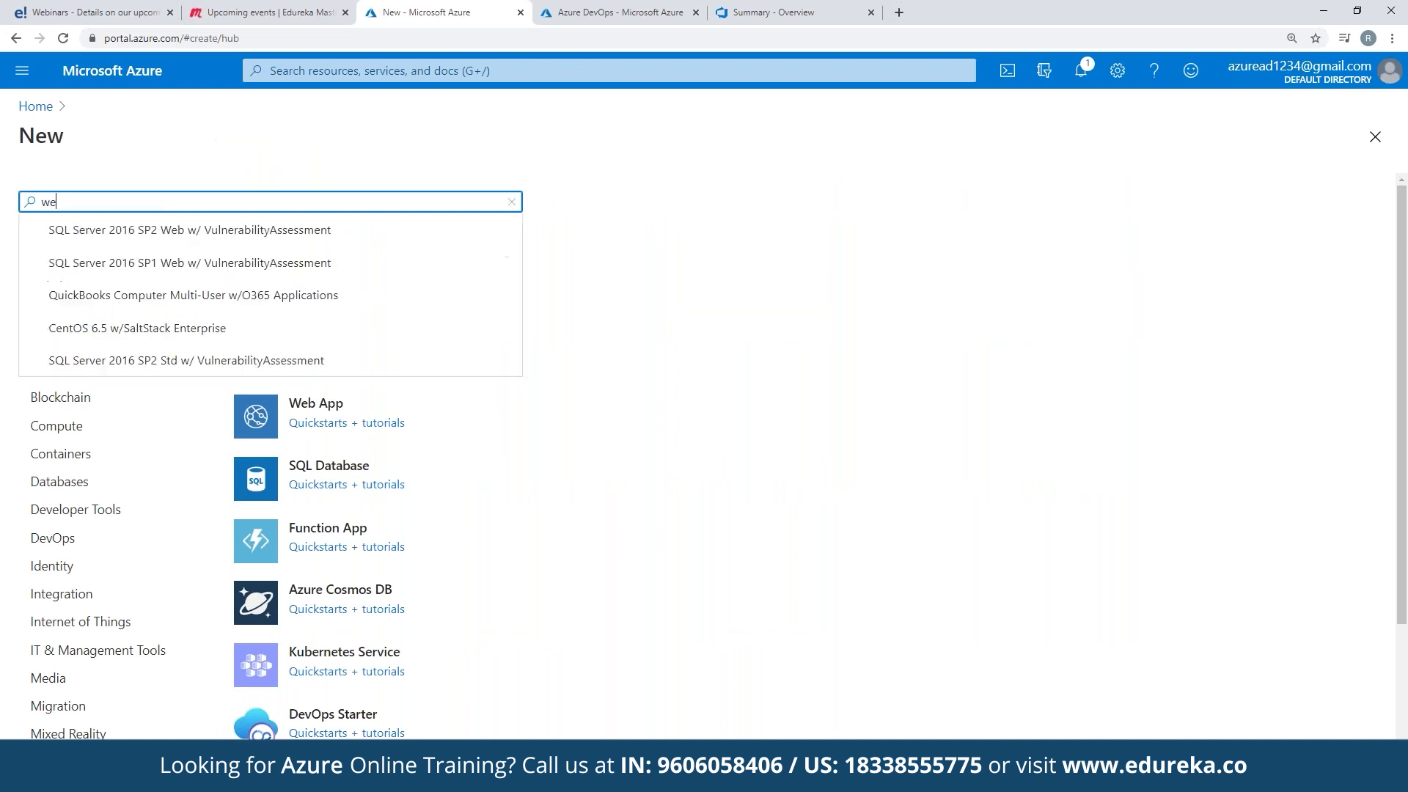
{"action": "type", "text": "bapp"}
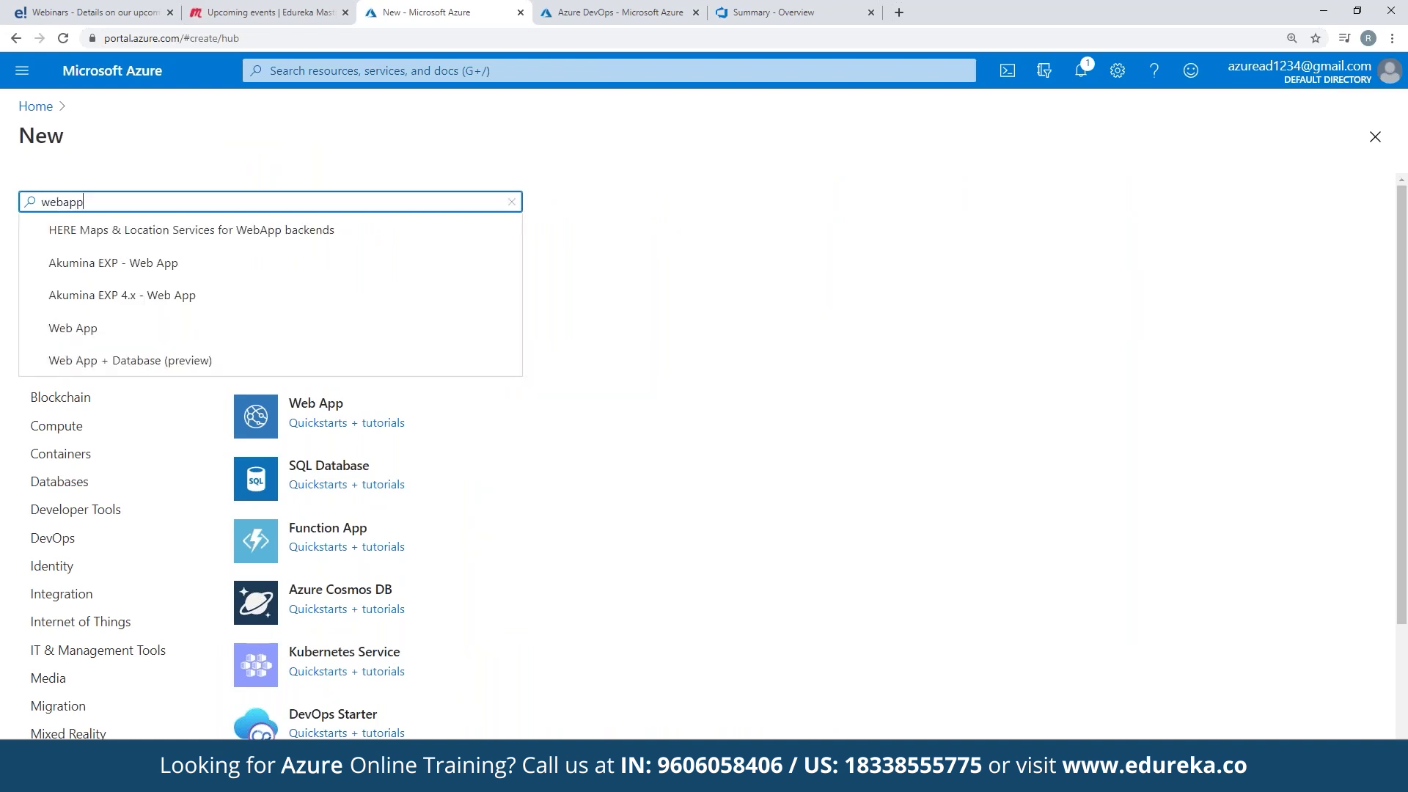
{"action": "key", "text": "Down"}
{"action": "key", "text": "Down"}
{"action": "key", "text": "Down"}
{"action": "key", "text": "Down"}
{"action": "key", "text": "Return"}
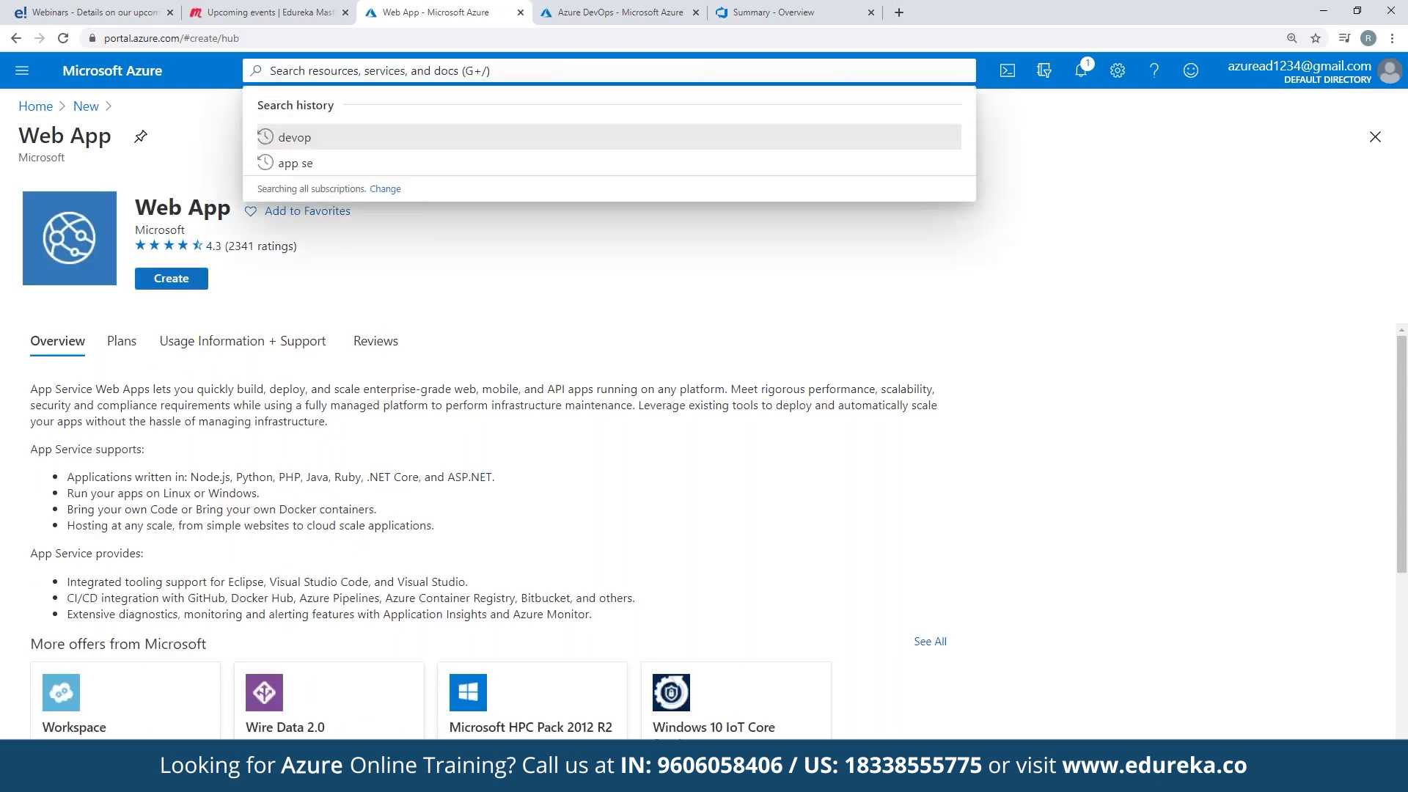
- Open the subscriptions page from the portal home, and return to the Azure portal home page
{"action": "left_click", "coordinate": [35, 106]}
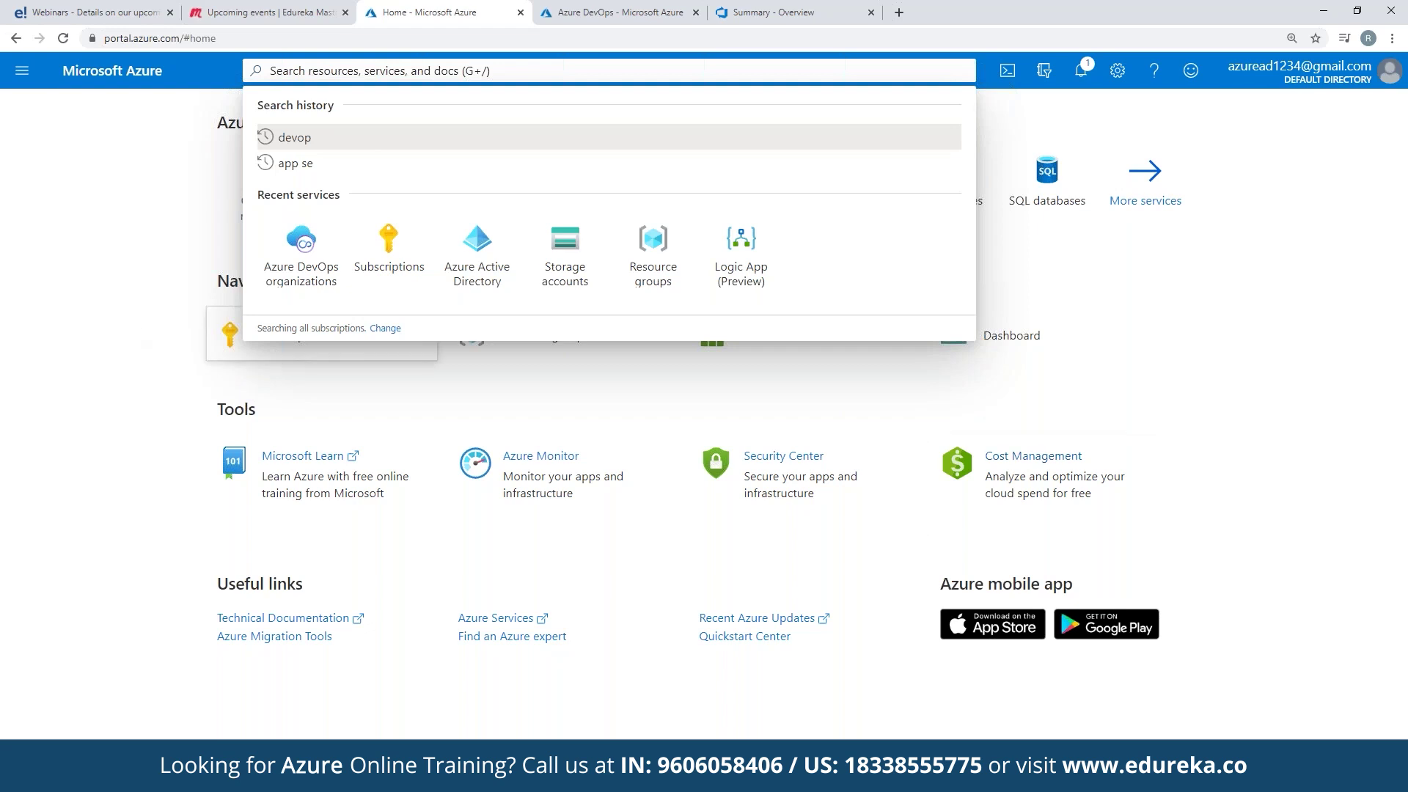
{"action": "left_click", "coordinate": [286, 351]}
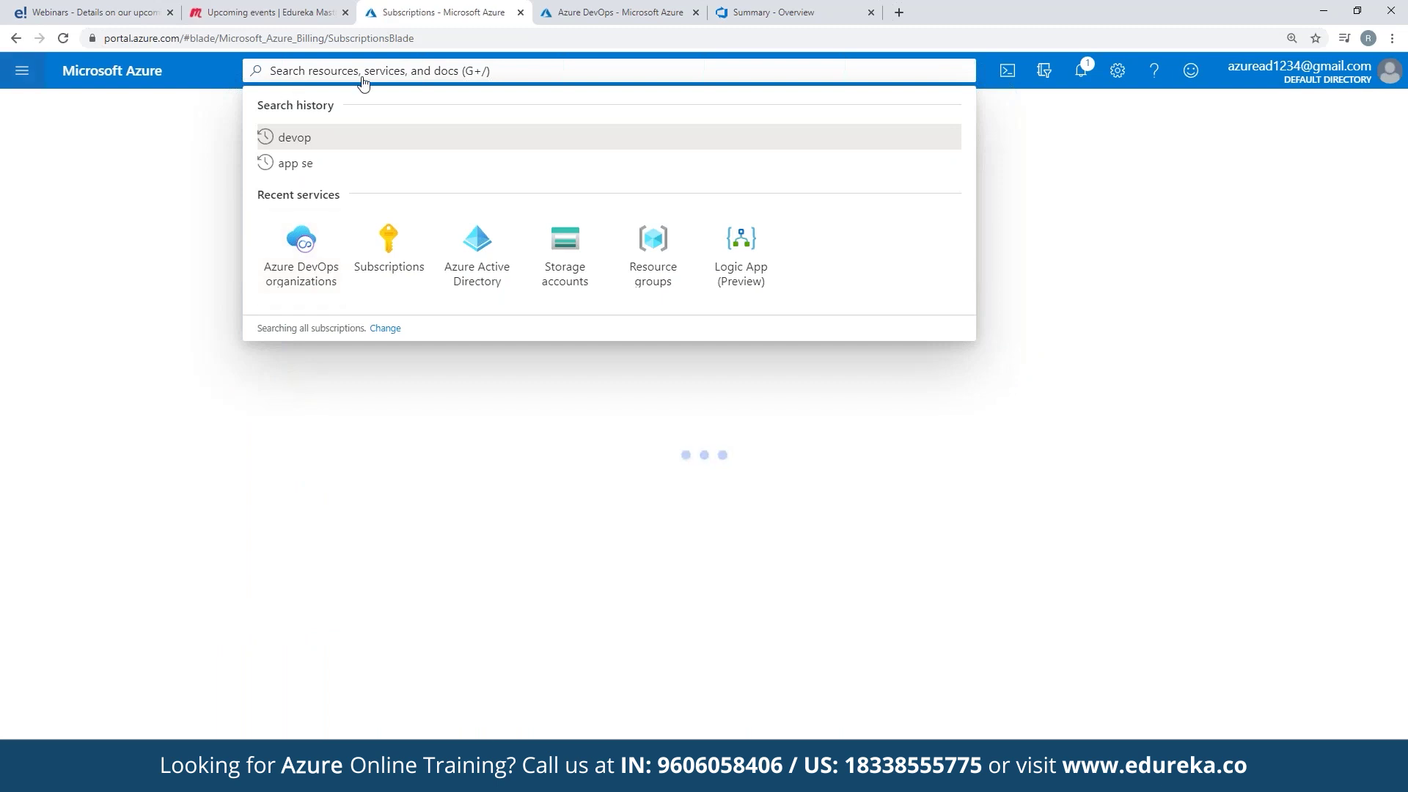
{"action": "left_click", "coordinate": [382, 40]}
{"action": "type", "text": "port"}
{"action": "key", "text": "Return"}
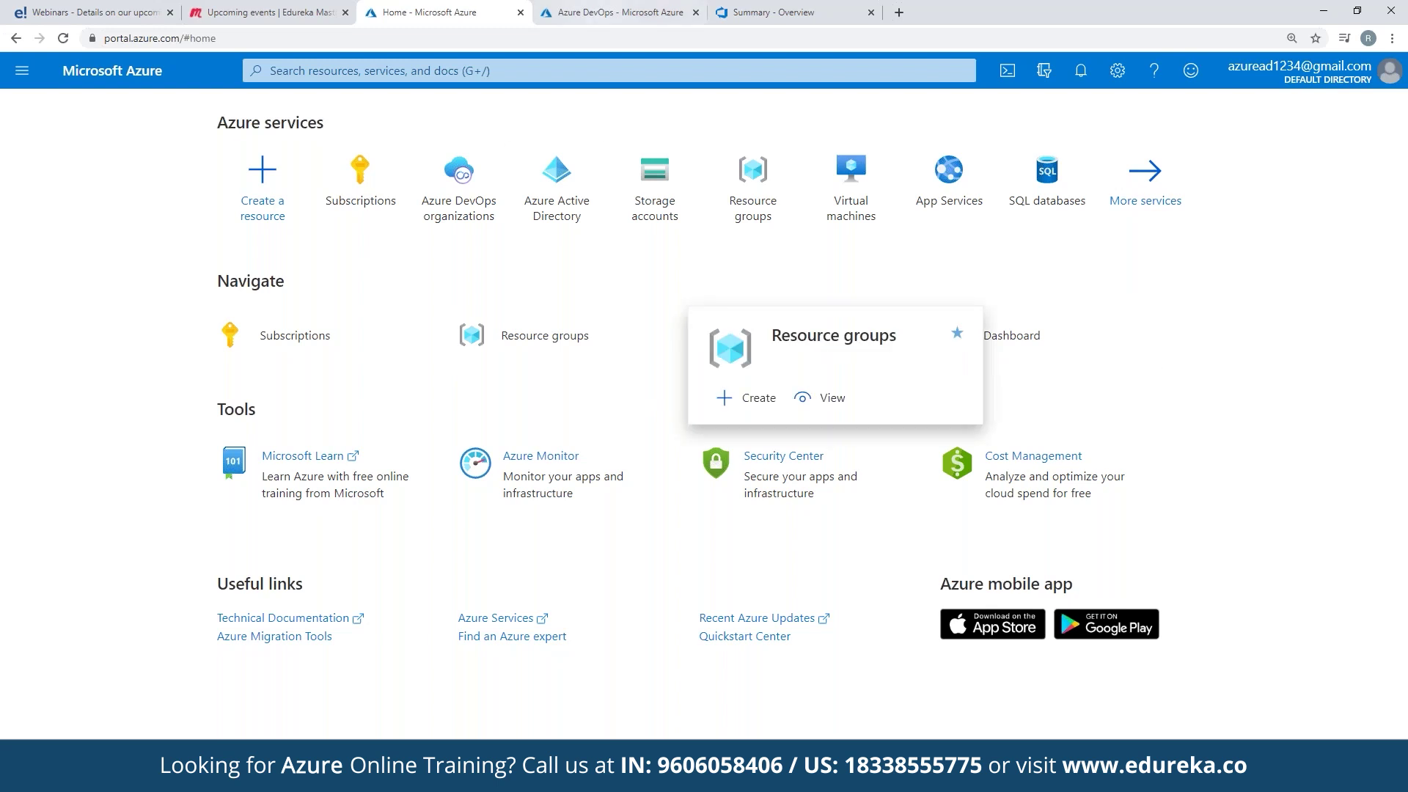
- Open My Azure DevOps Organizations from the Azure DevOps page
{"action": "left_click", "coordinate": [616, 13]}
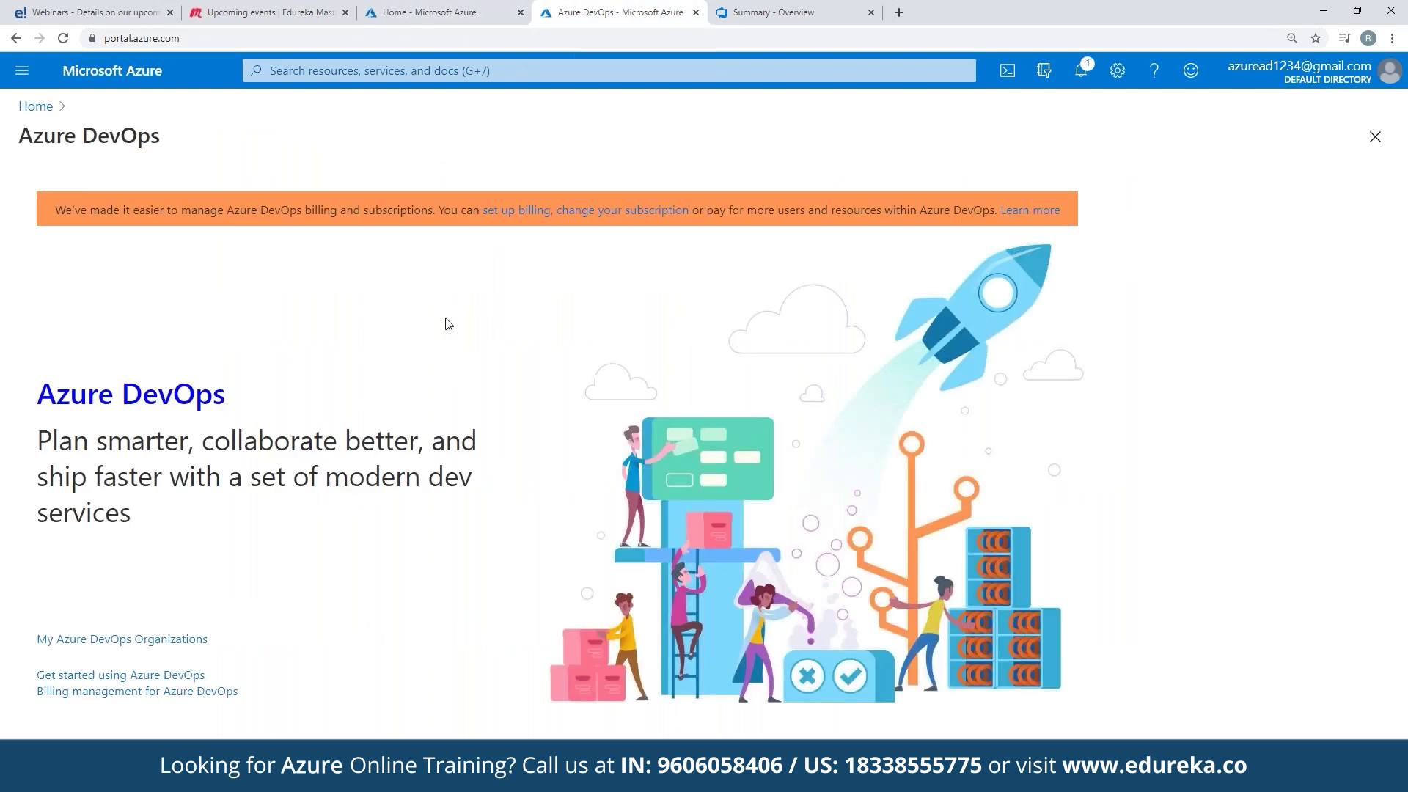
{"action": "left_click", "coordinate": [449, 7]}
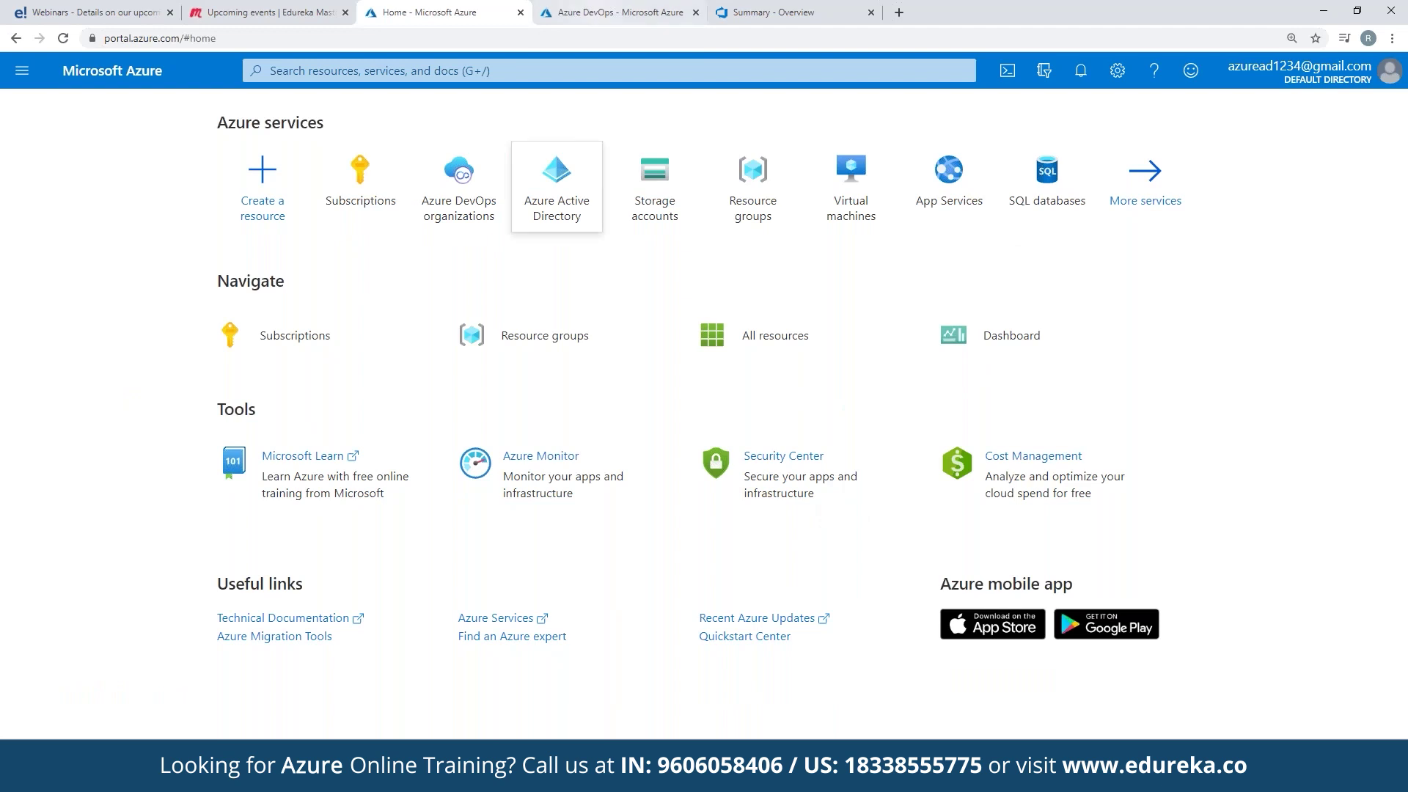
{"action": "key", "text": "ctrl+Tab"}
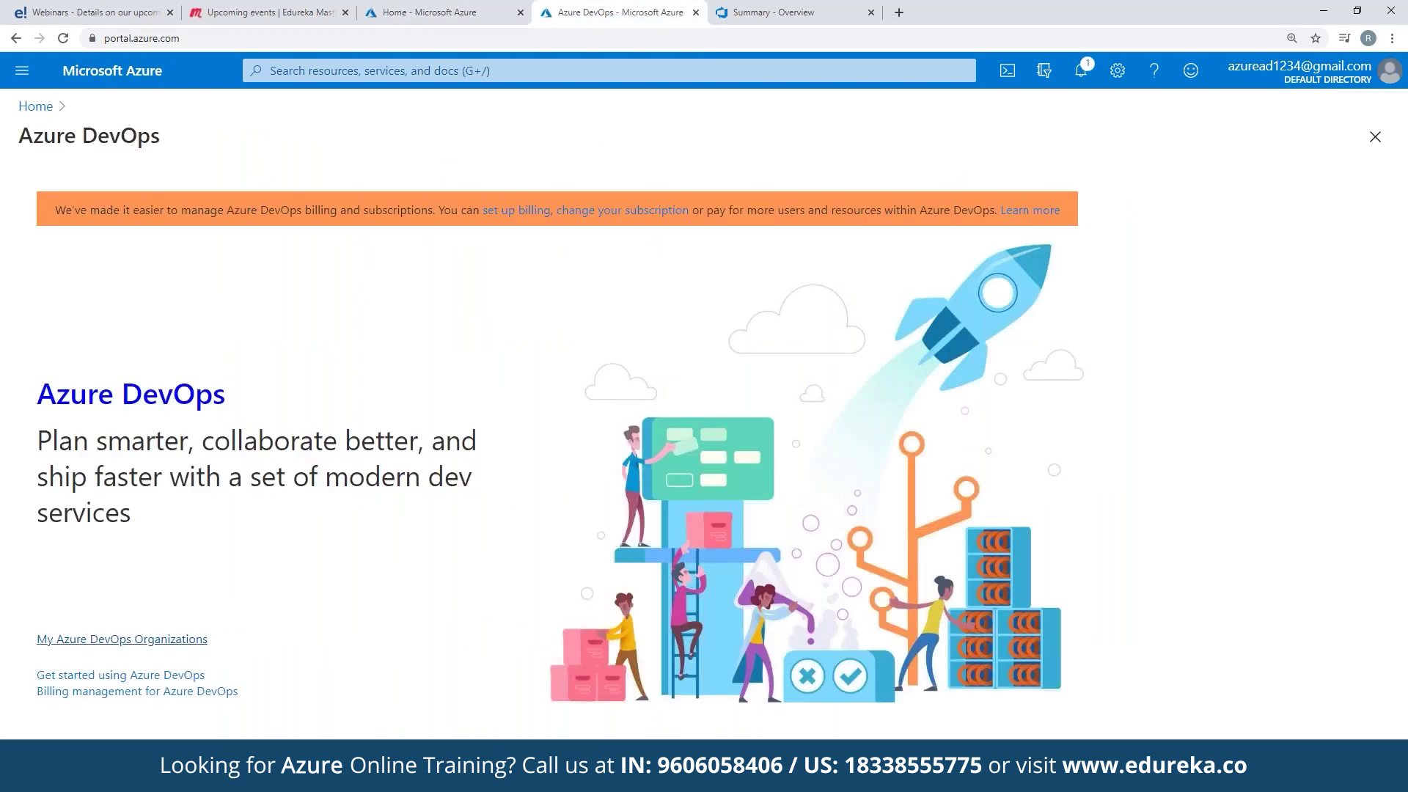
{"action": "left_click", "coordinate": [122, 638]}
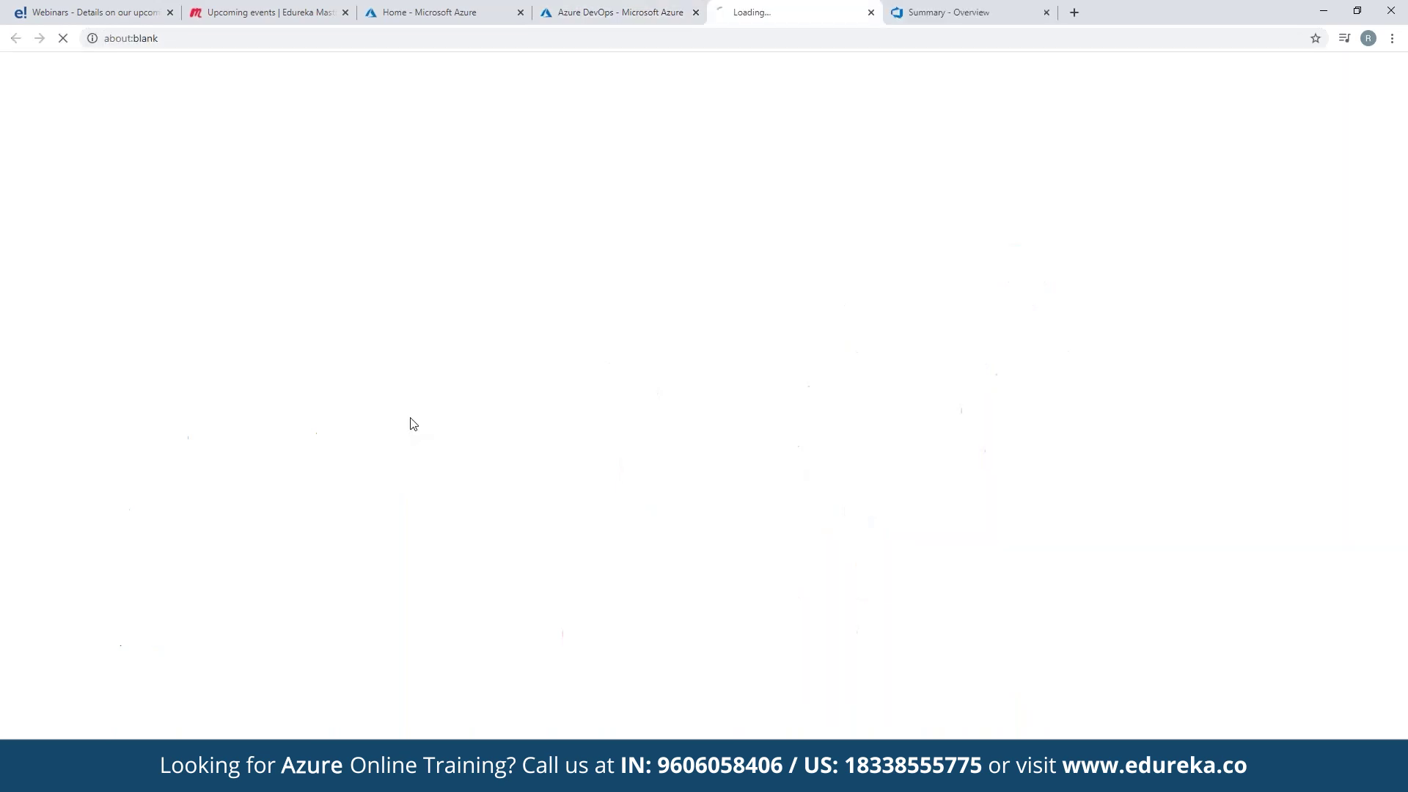
- Return to the Azure DevOps page and read its heading and introductory description
{"action": "left_click", "coordinate": [593, 7]}
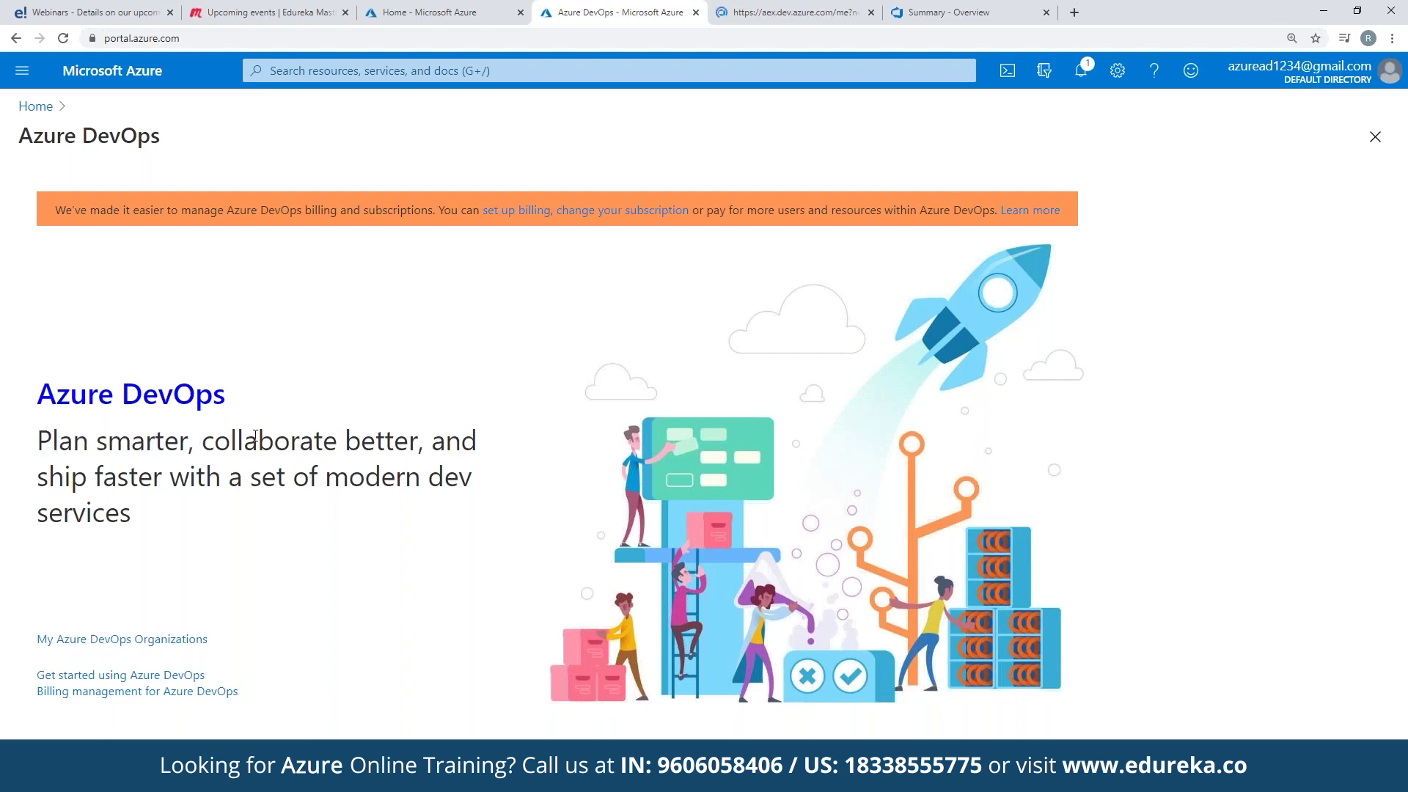
{"action": "left_click_drag", "start_coordinate": [237, 440], "coordinate": [431, 440]}
{"action": "left_click_drag", "start_coordinate": [177, 522], "coordinate": [38, 389]}
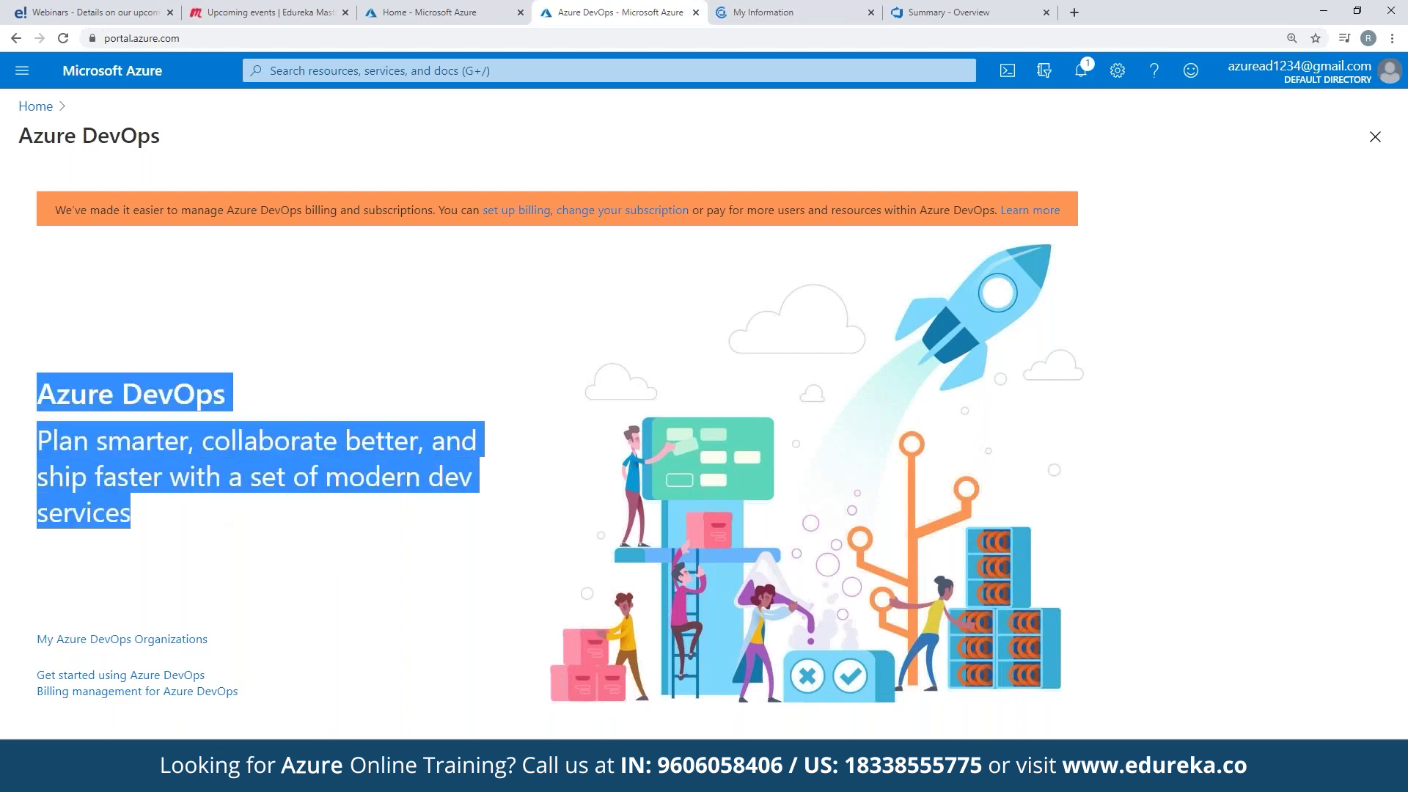
{"action": "left_click", "coordinate": [631, 129]}
- Close the Azure DevOps and My Information pages and examine the Edureka project's name on its summary page
{"action": "left_click", "coordinate": [695, 13]}
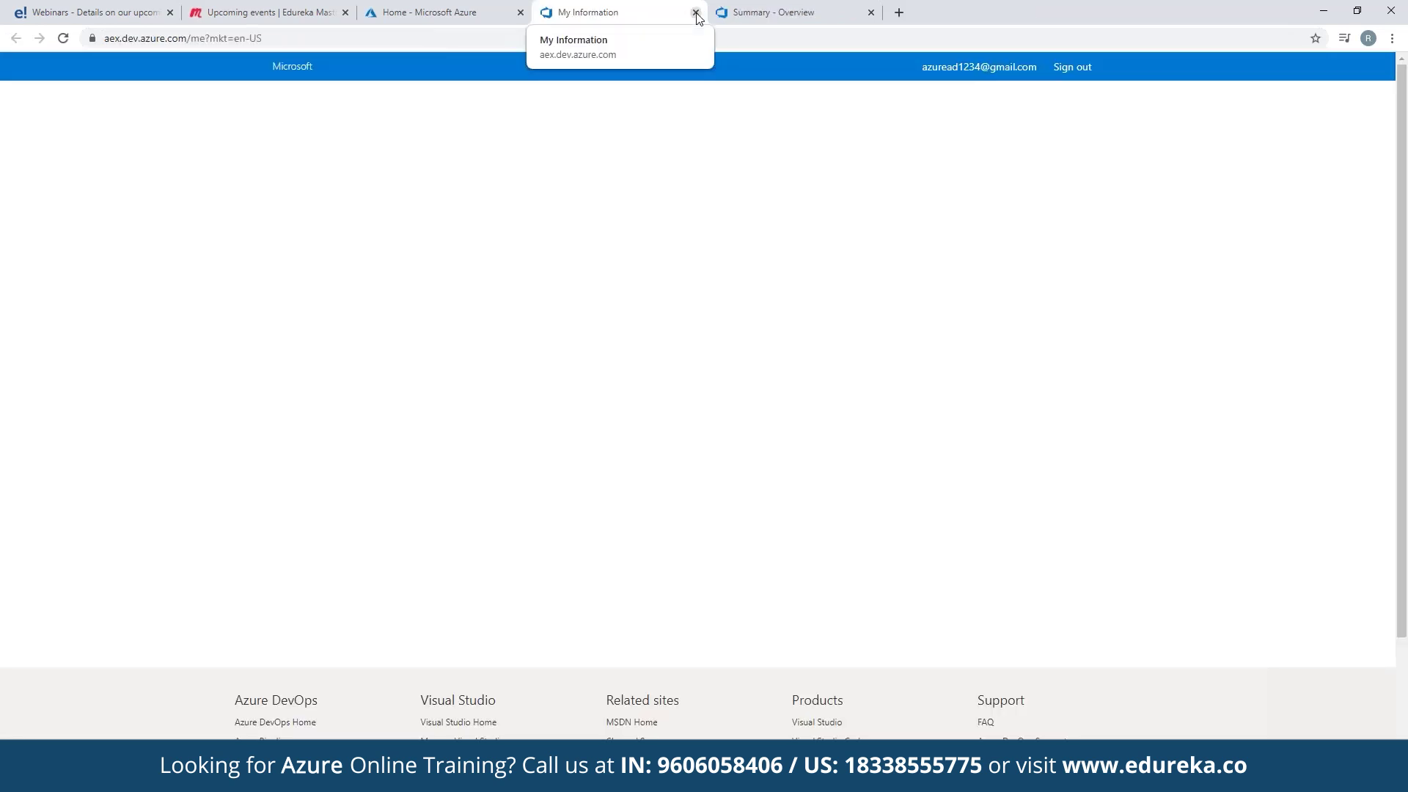
{"action": "key", "text": "ctrl+w"}
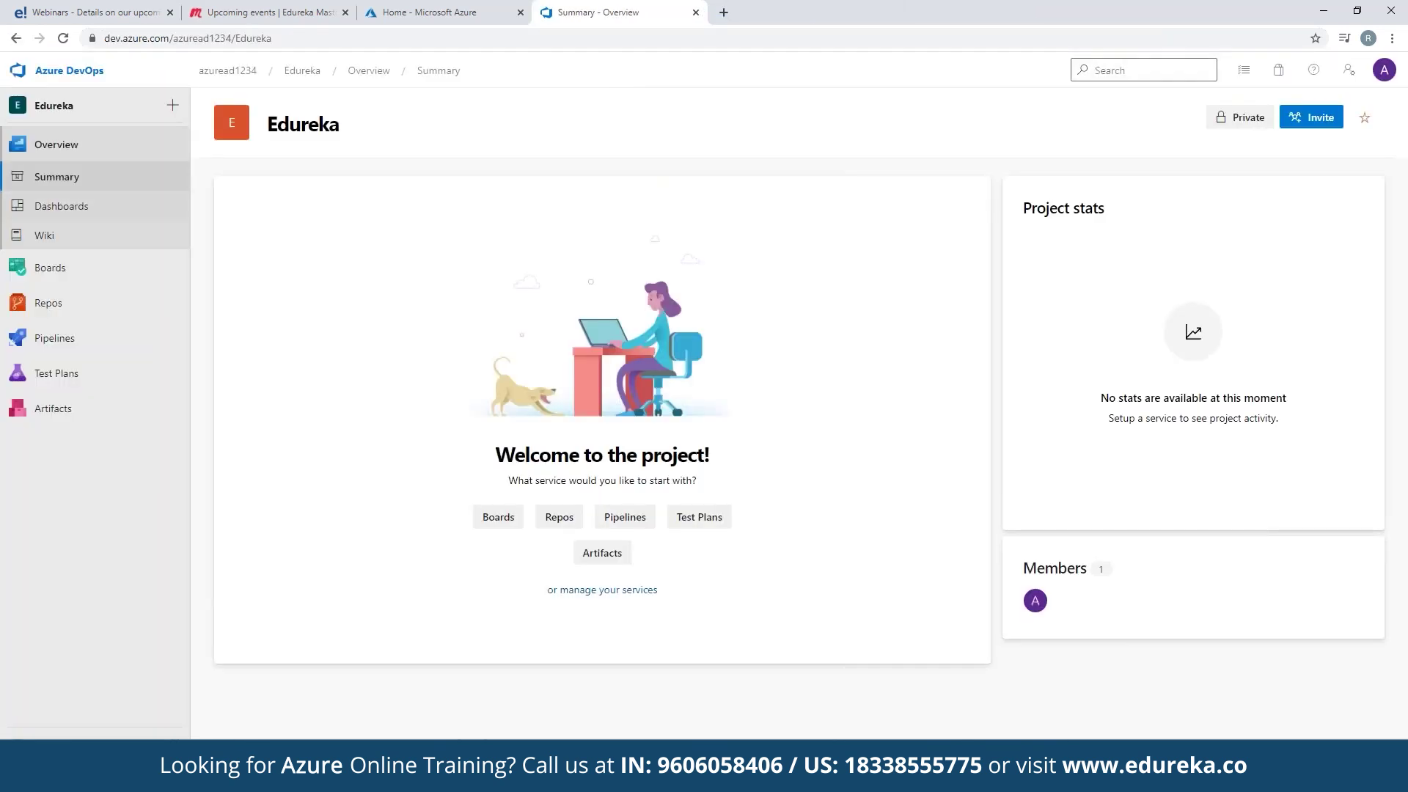
{"action": "left_click", "coordinate": [302, 123]}
{"action": "double_click", "coordinate": [303, 123]}
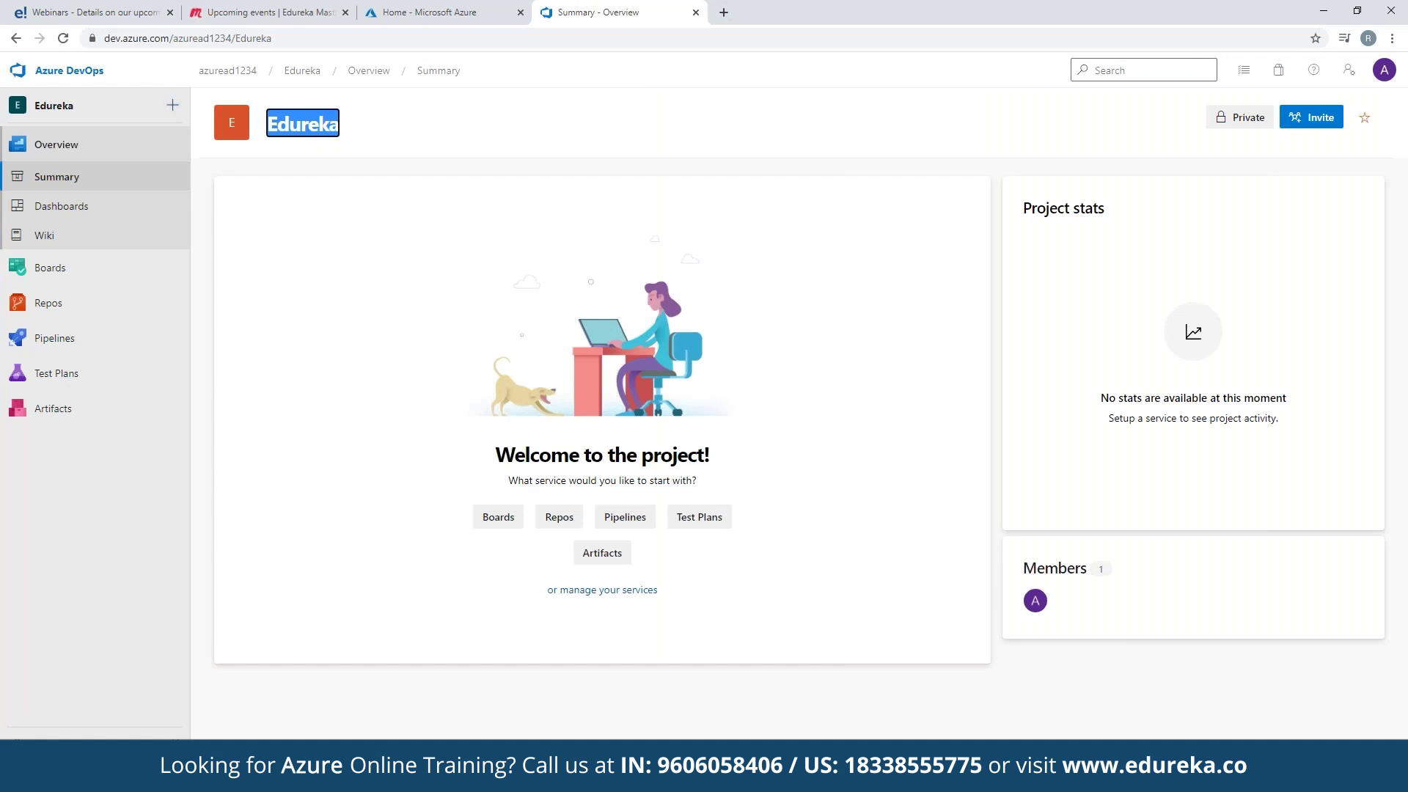
{"action": "left_click", "coordinate": [104, 126]}
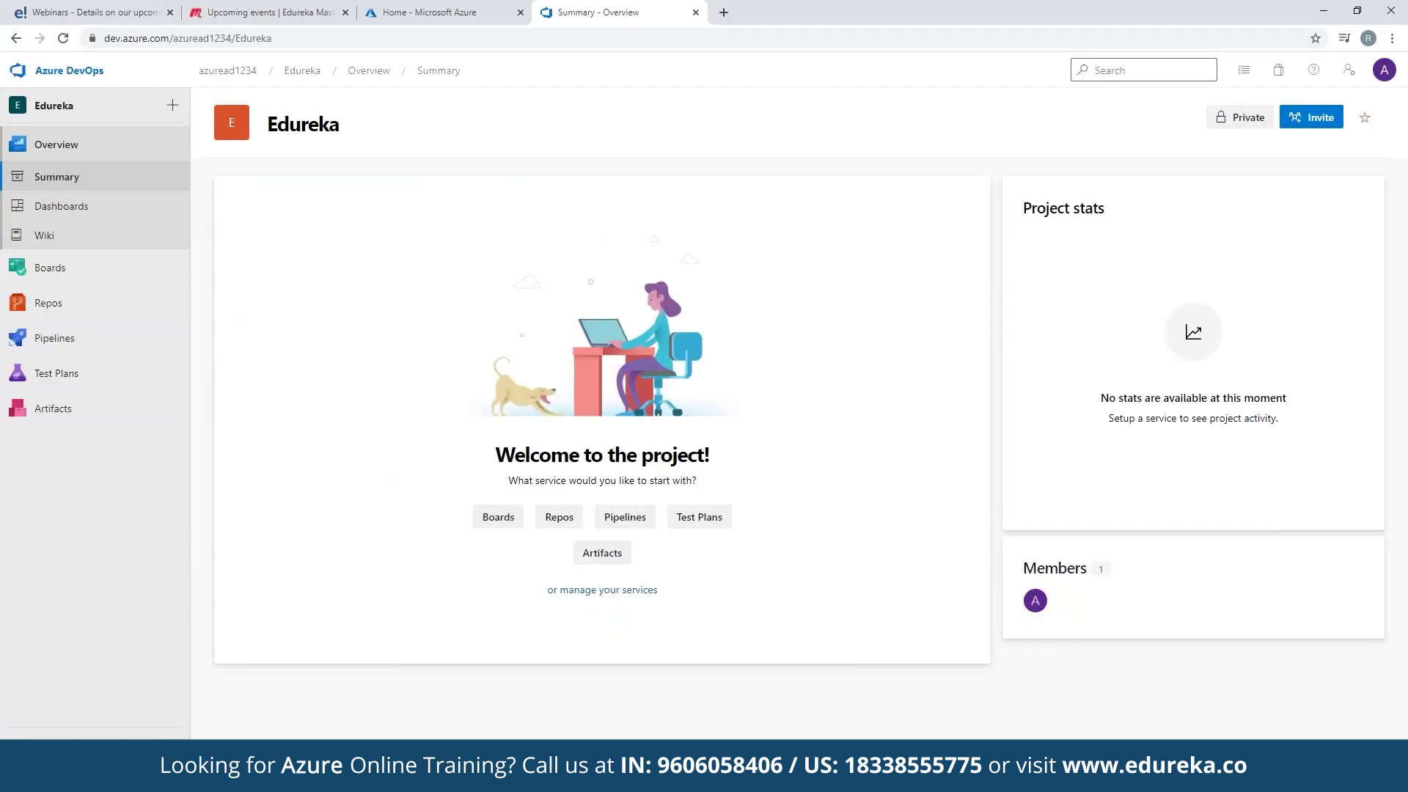
- Start creating a new Azure portal resource, search the Marketplace for webapp, and open the Web App creation form
{"action": "left_click", "coordinate": [453, 8]}
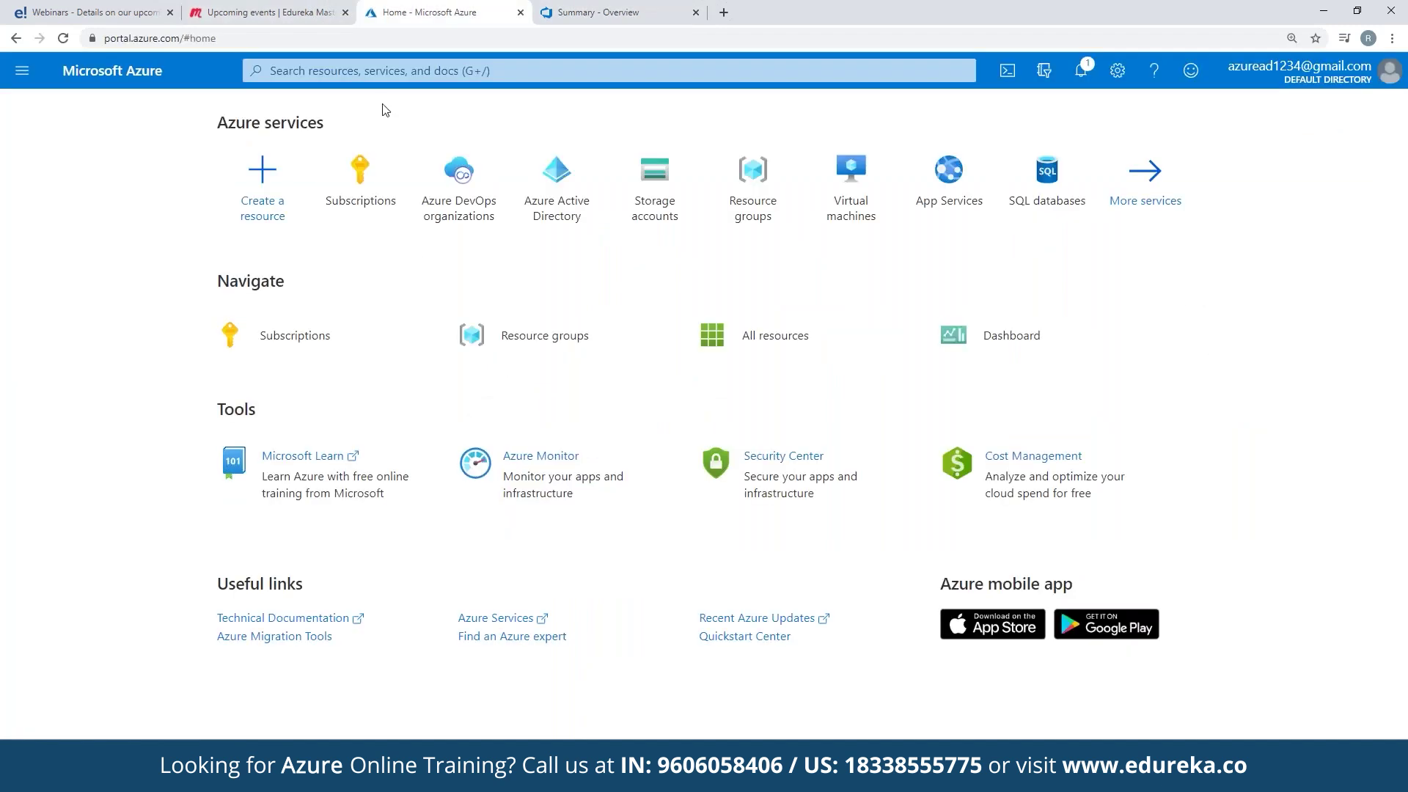
{"action": "left_click", "coordinate": [359, 71]}
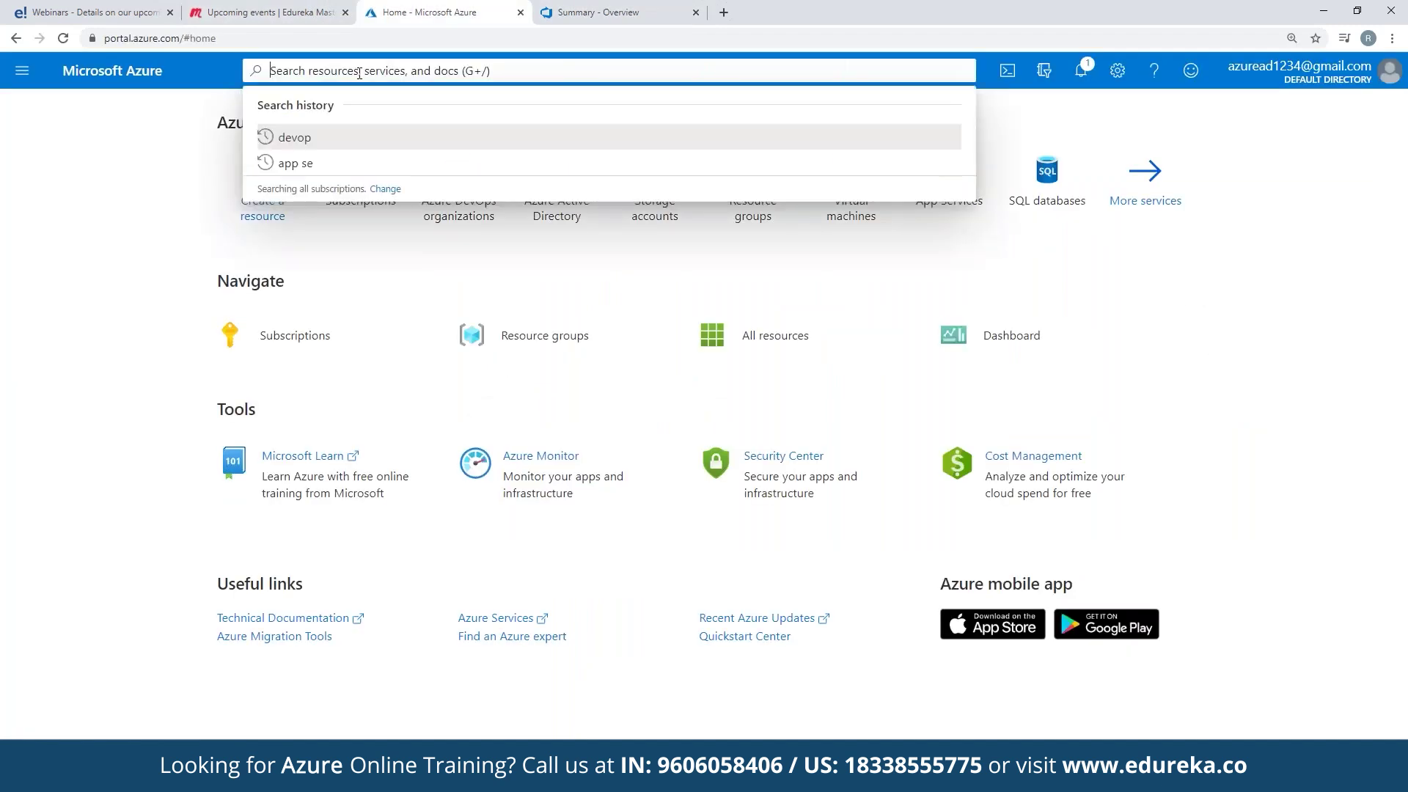
{"action": "type", "text": "w"}
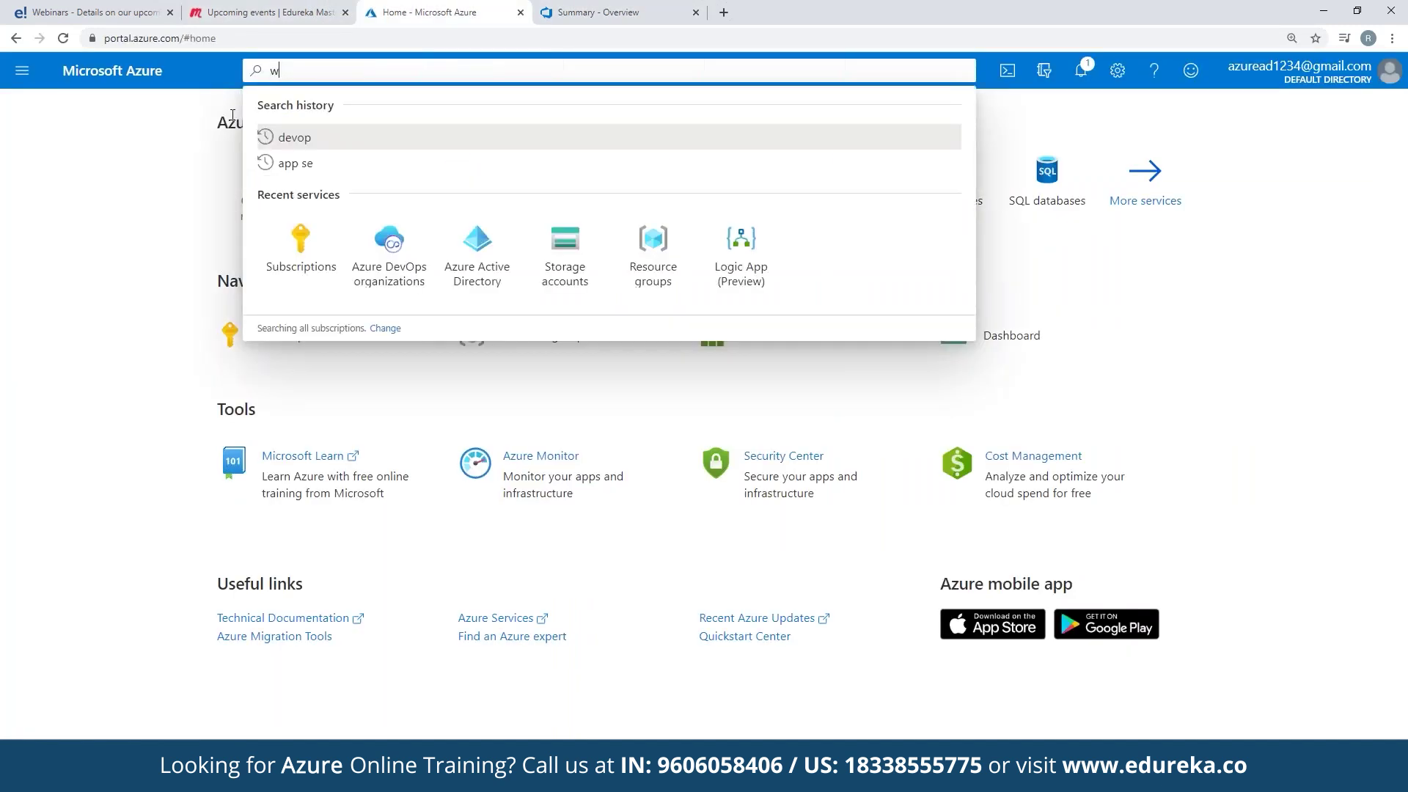
{"action": "left_click", "coordinate": [139, 211]}
{"action": "left_click", "coordinate": [264, 199]}
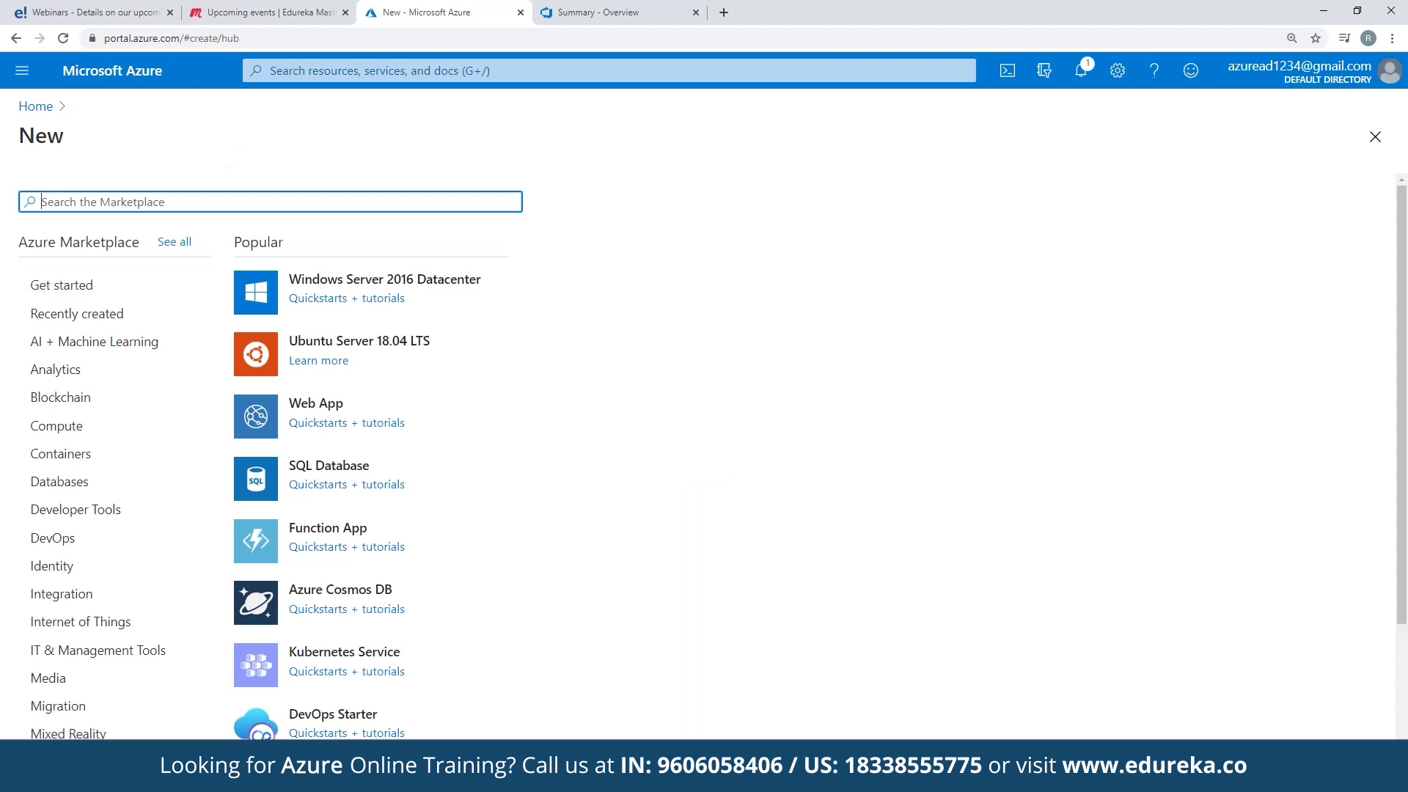
{"action": "type", "text": "webapp"}
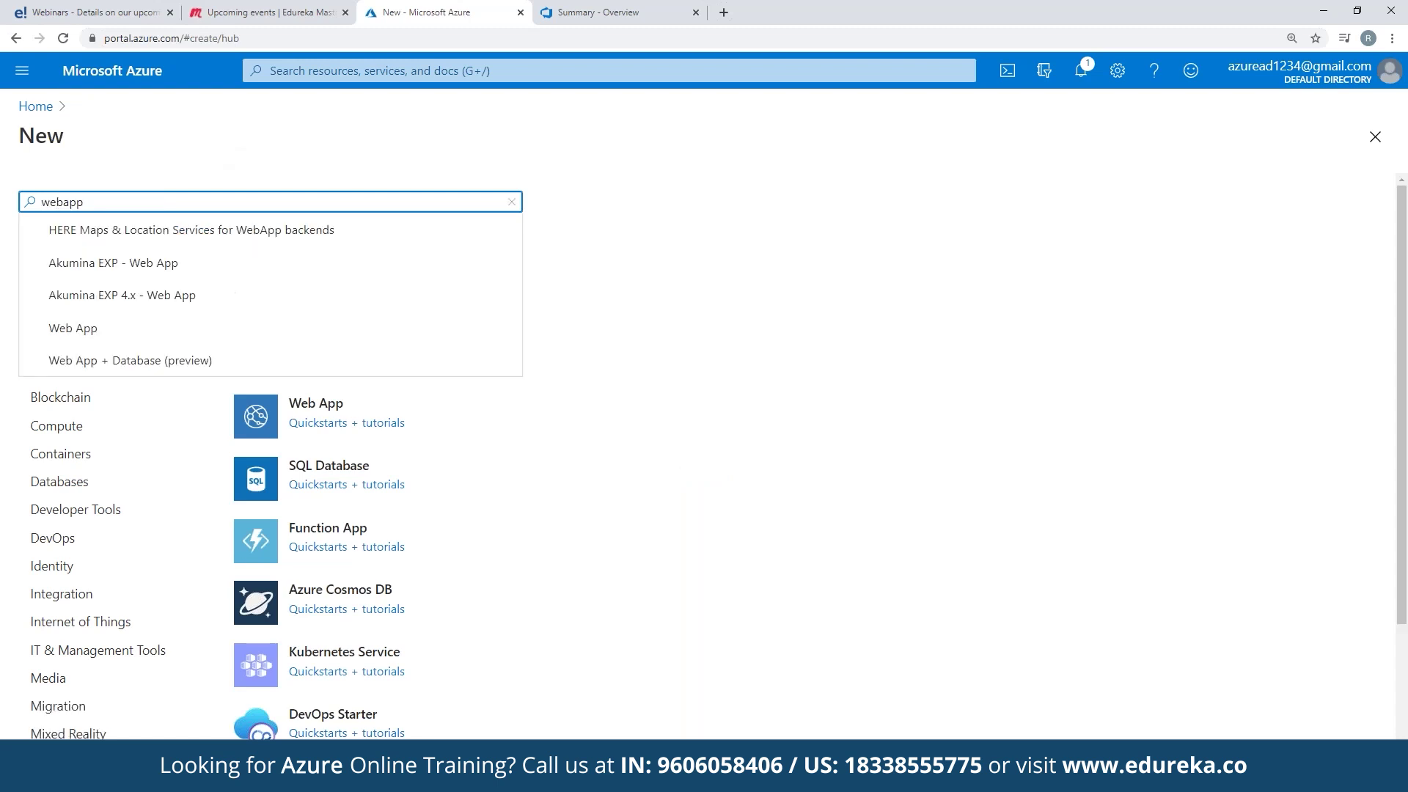
{"action": "left_click", "coordinate": [108, 340]}
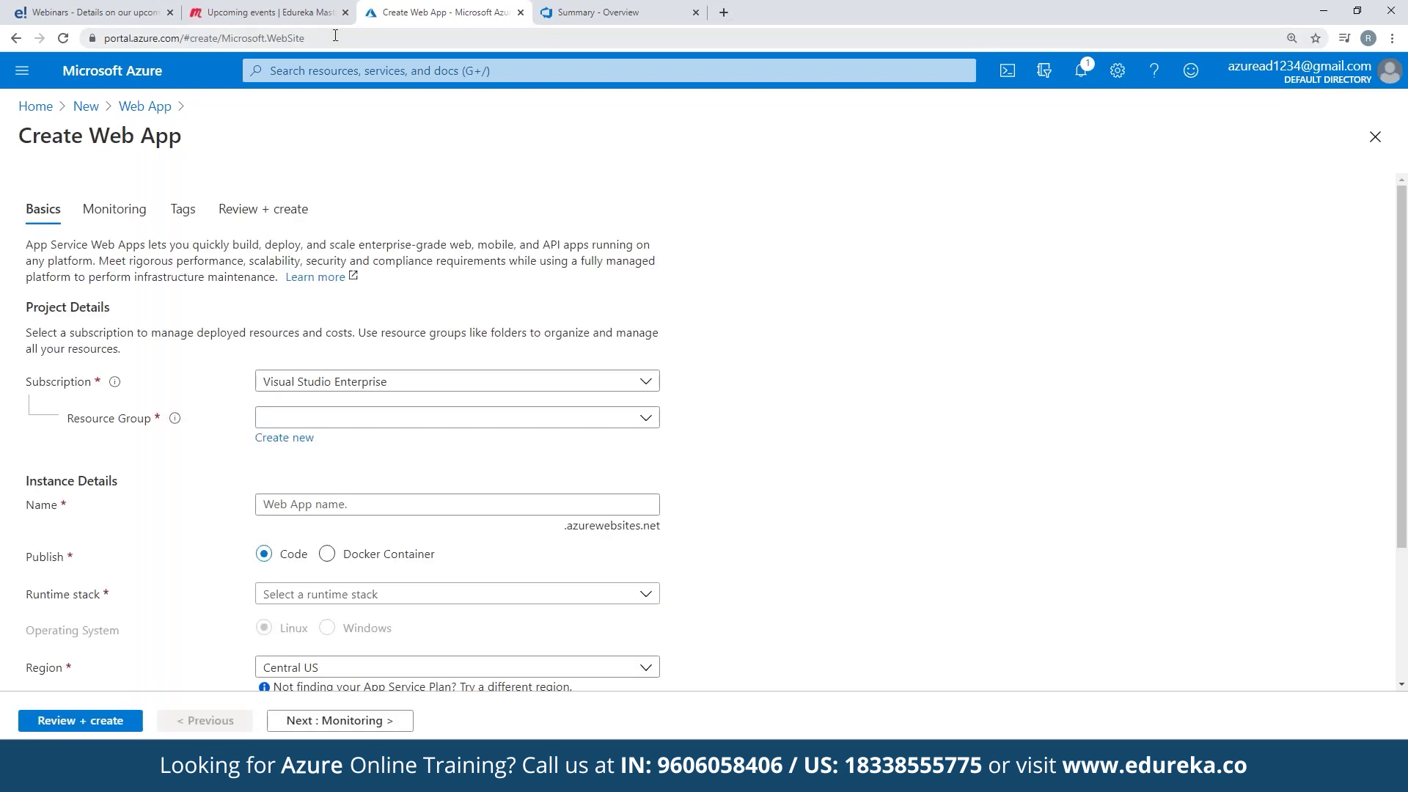
- Create a new resource group named test for the web app
{"action": "left_click", "coordinate": [360, 419]}
{"action": "left_click", "coordinate": [360, 421]}
{"action": "left_click", "coordinate": [360, 421]}
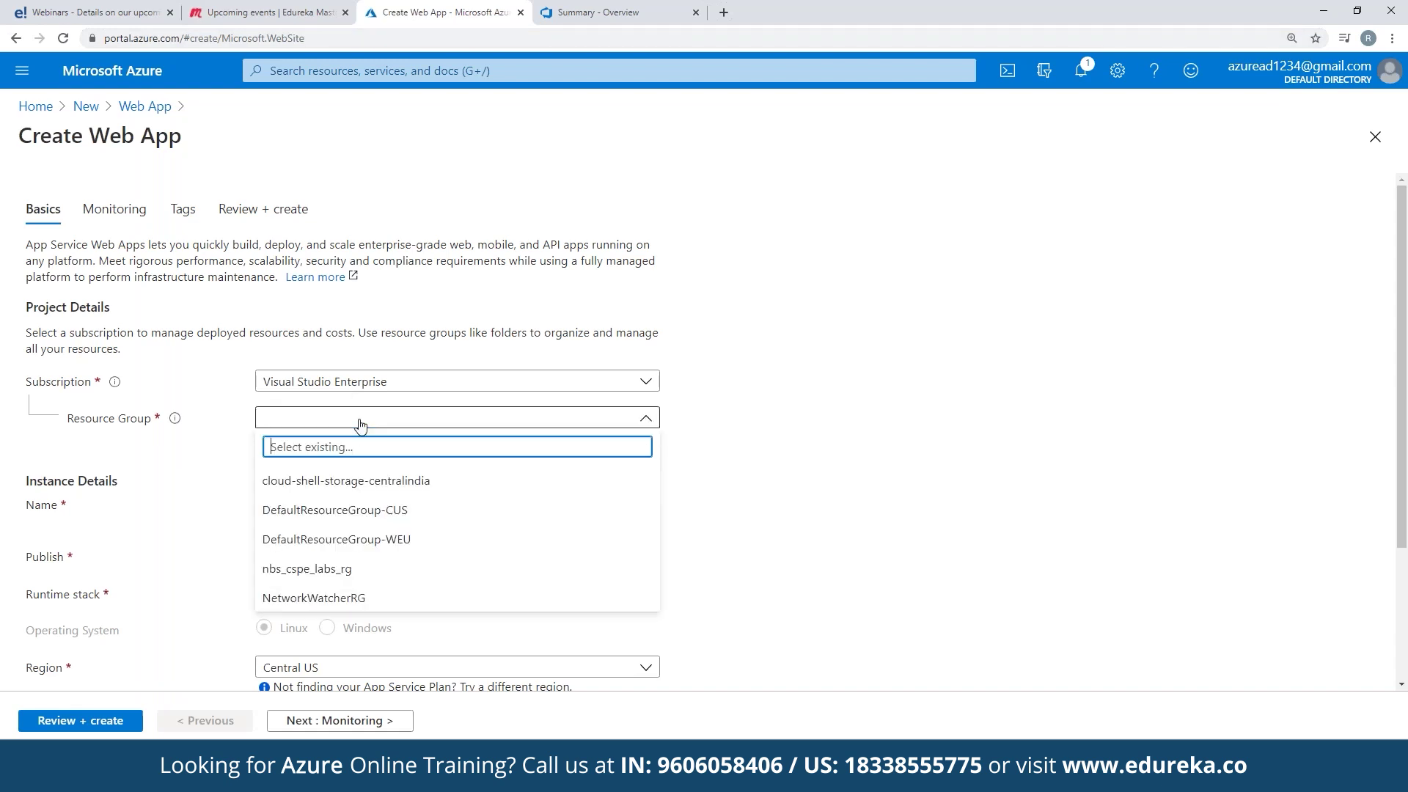
{"action": "left_click", "coordinate": [170, 476]}
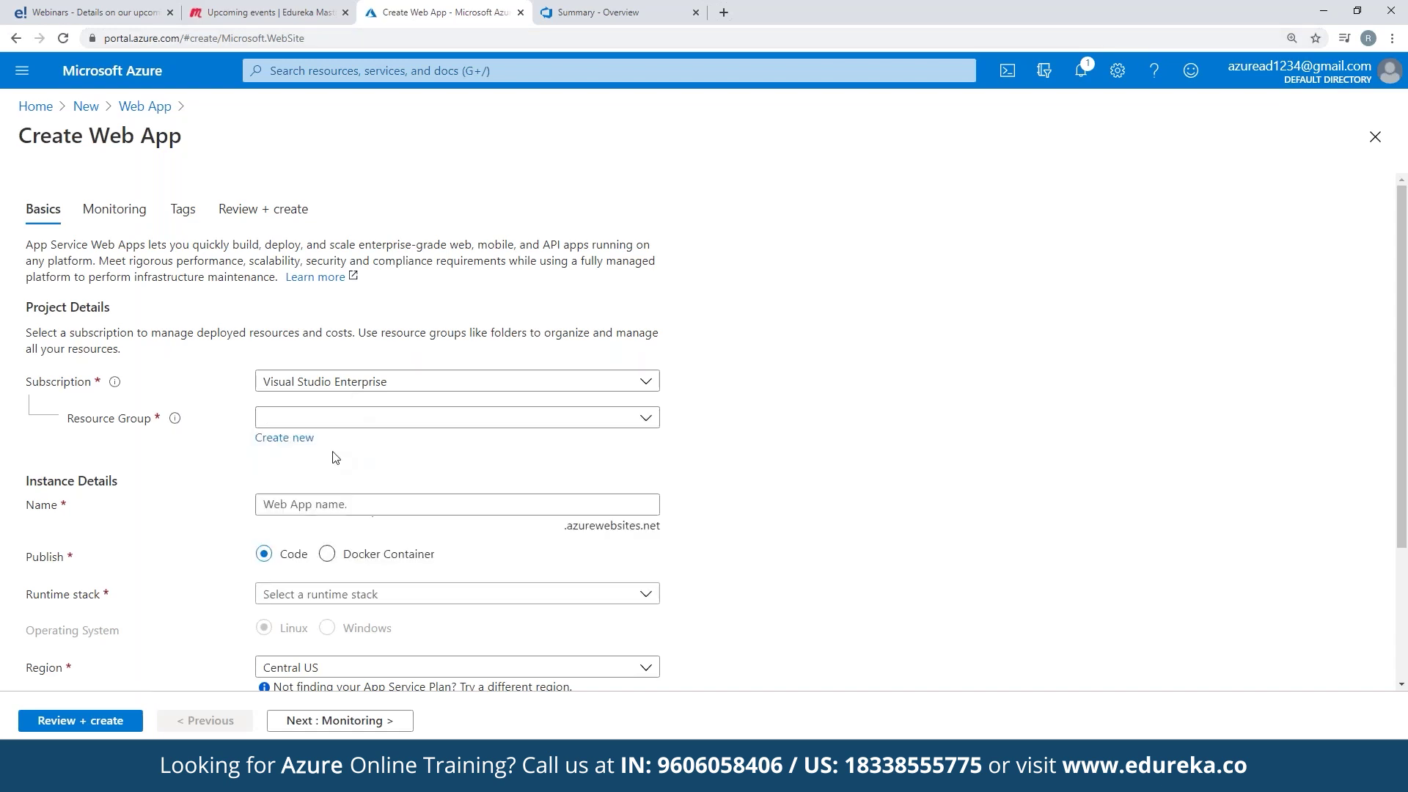
{"action": "left_click", "coordinate": [287, 440]}
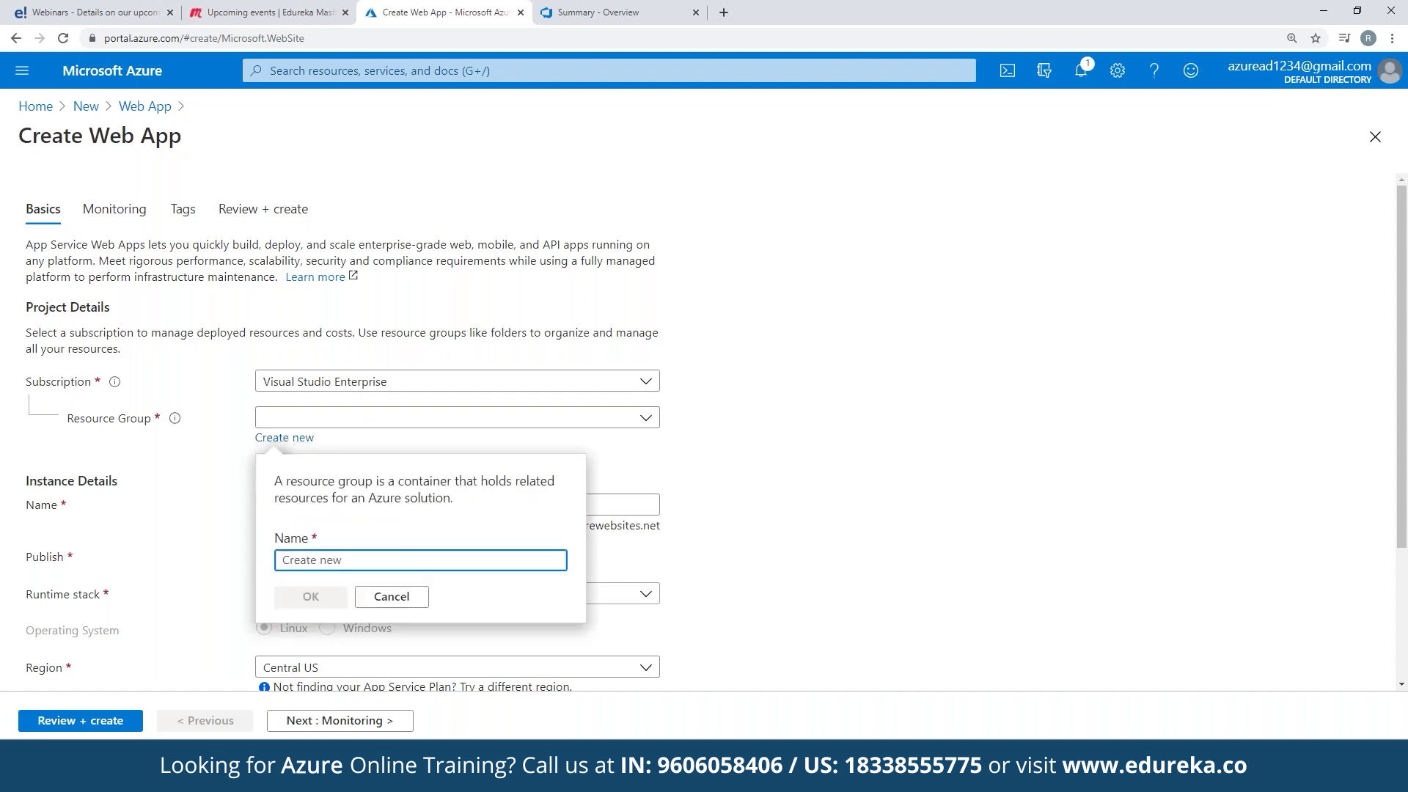
{"action": "type", "text": "test"}
{"action": "left_click", "coordinate": [311, 596]}
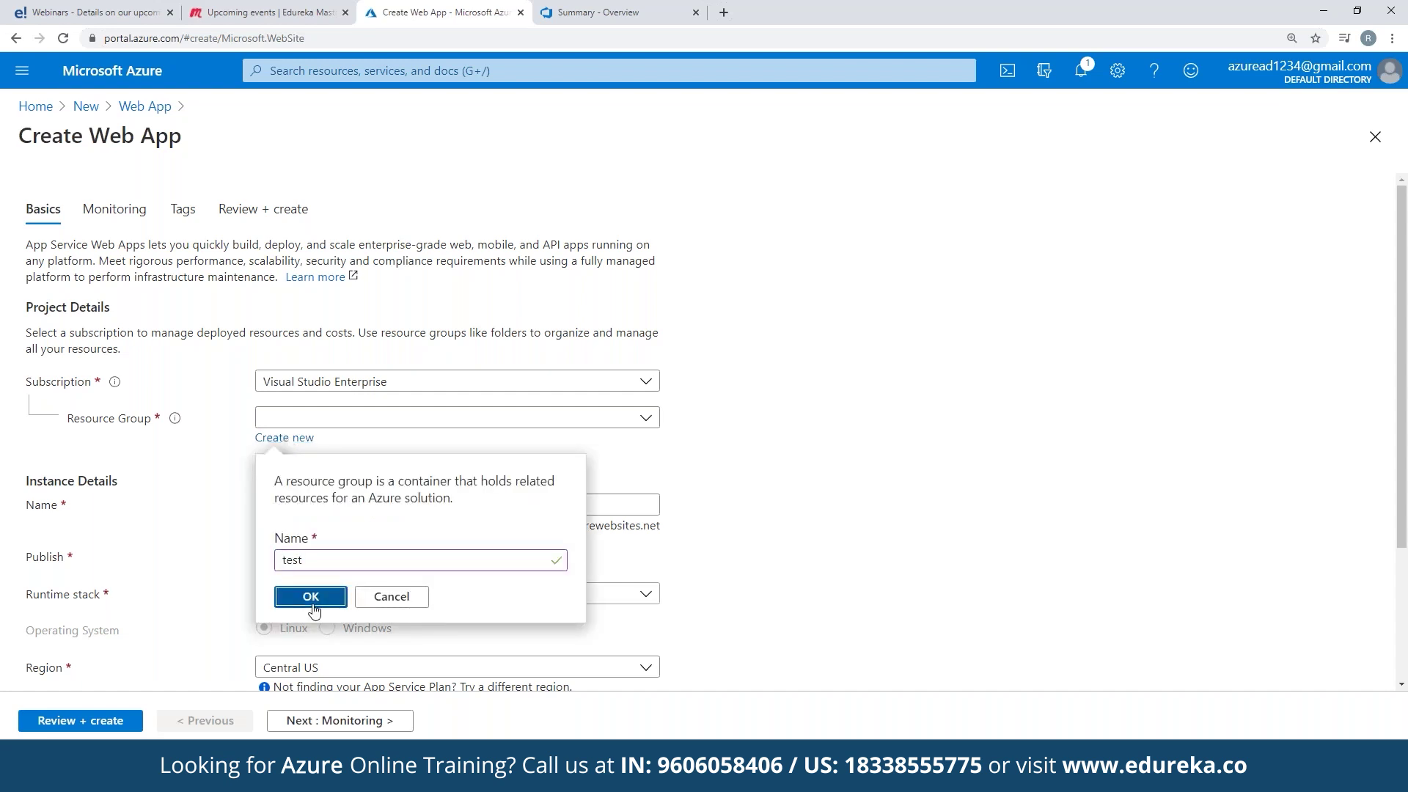
- Try webapptest and variants with extra letters and digits as the web app's name, and clear the name
{"action": "left_click", "coordinate": [407, 504]}
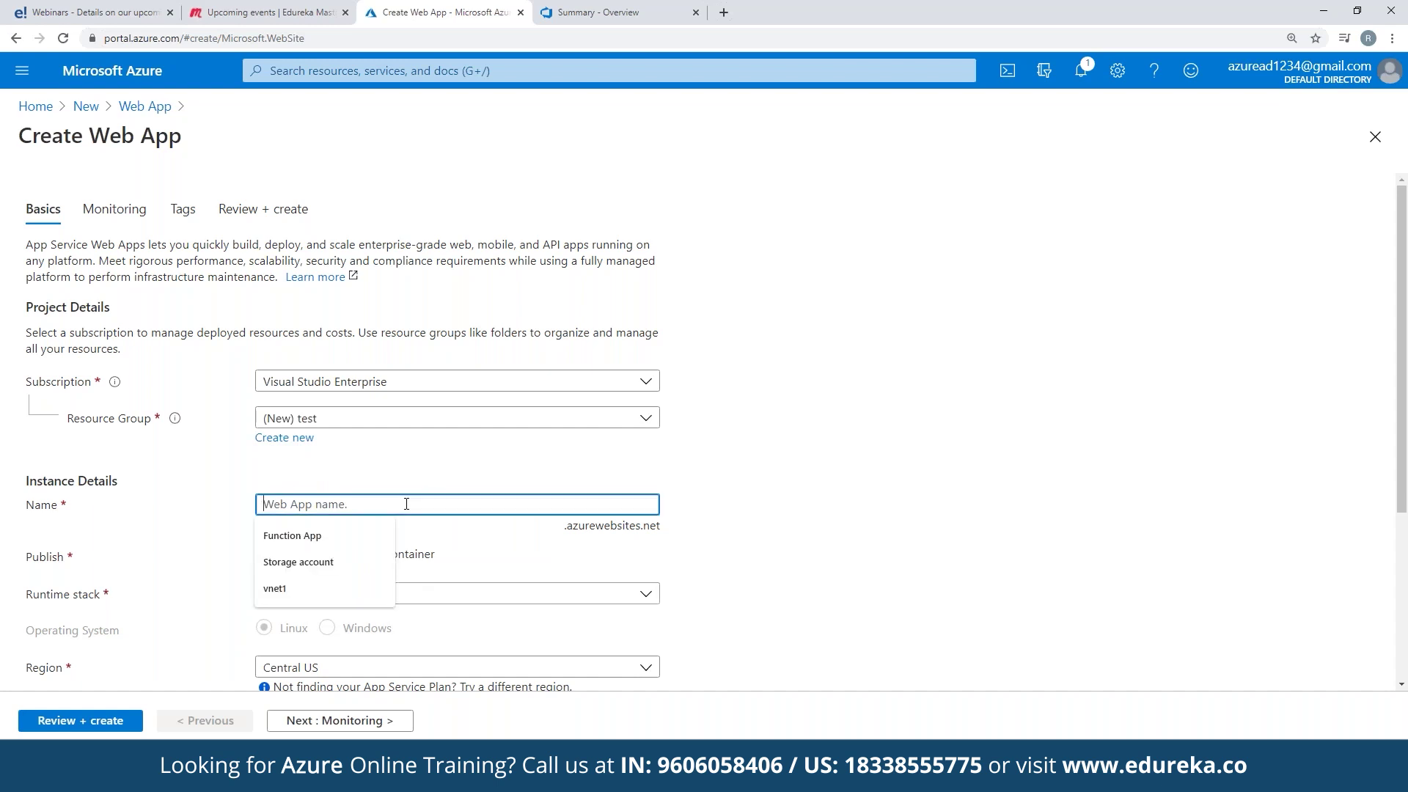
{"action": "type", "text": "webapp"}
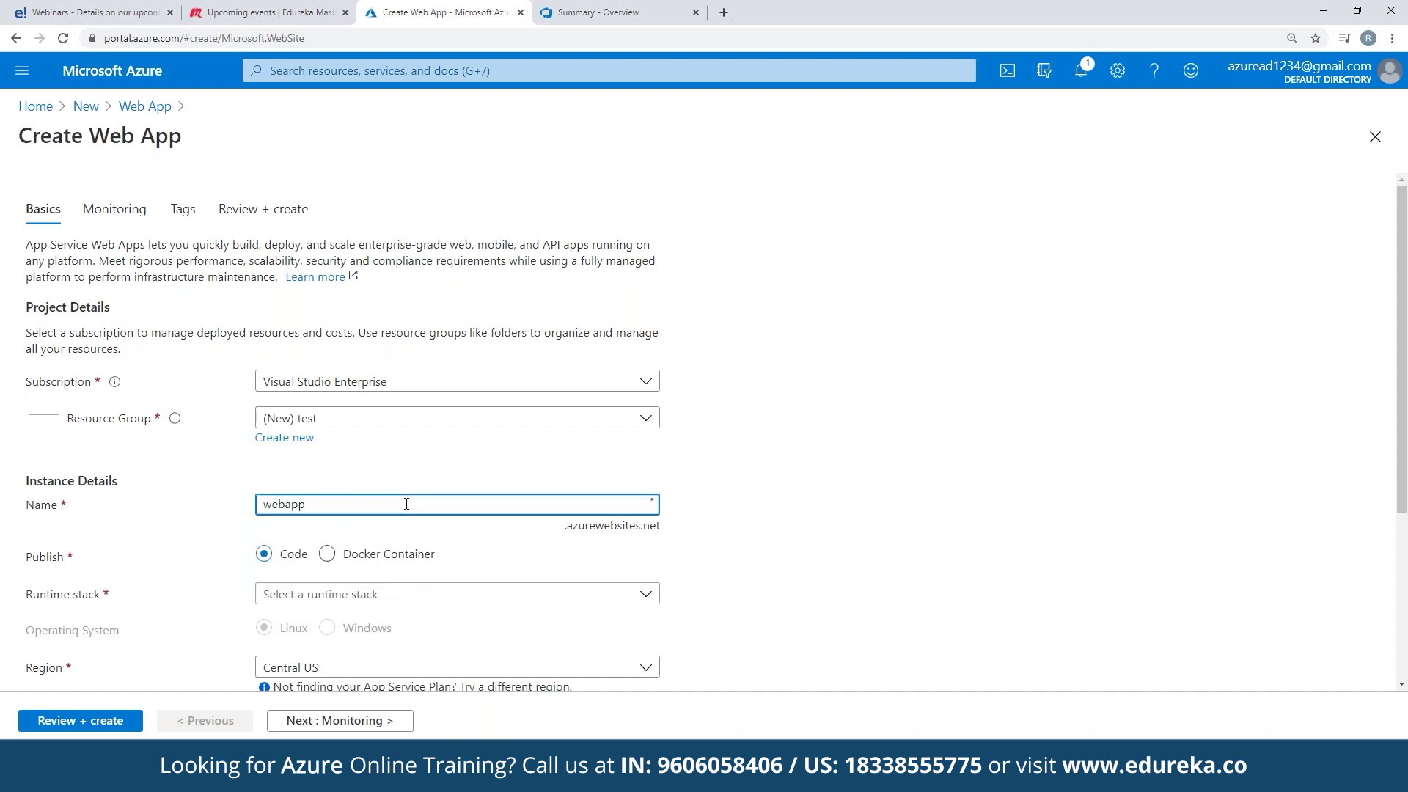
{"action": "type", "text": "test"}
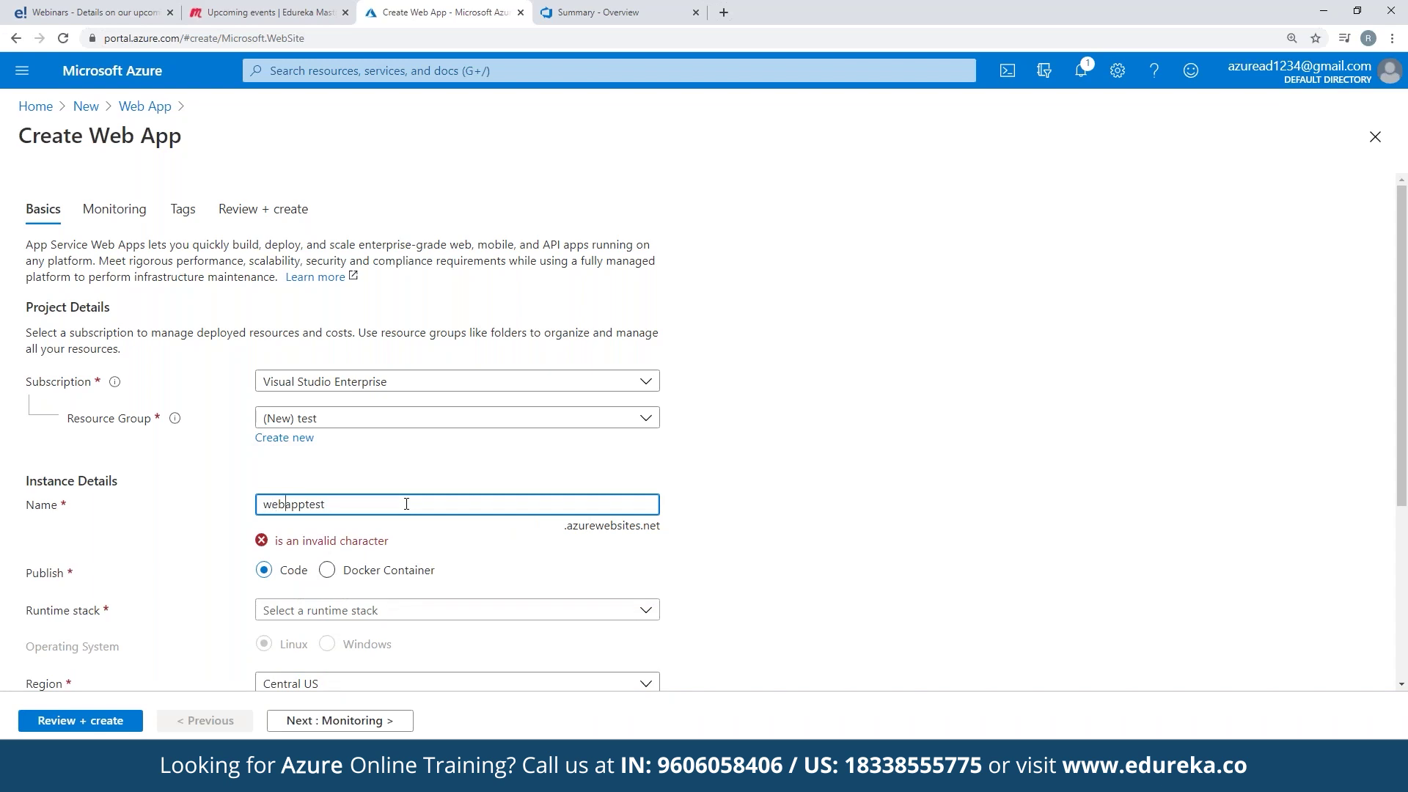
{"action": "type", "text": "897234"}
{"action": "key", "text": "BackSpace"}
{"action": "key", "text": "BackSpace"}
{"action": "key", "text": "BackSpace"}
{"action": "key", "text": "BackSpace"}
{"action": "key", "text": "BackSpace"}
{"action": "key", "text": "BackSpace"}
{"action": "key", "text": "BackSpace"}
{"action": "key", "text": "BackSpace"}
{"action": "key", "text": "BackSpace"}
{"action": "type", "text": "edur"}
{"action": "key", "text": "BackSpace"}
{"action": "type", "text": "9870808"}
{"action": "key", "text": "BackSpace"}
{"action": "key", "text": "BackSpace"}
{"action": "key", "text": "BackSpace"}
{"action": "key", "text": "BackSpace"}
{"action": "key", "text": "BackSpace"}
{"action": "key", "text": "BackSpace"}
{"action": "key", "text": "BackSpace"}
{"action": "key", "text": "BackSpace"}
{"action": "key", "text": "BackSpace"}
{"action": "key", "text": "BackSpace"}
{"action": "key", "text": "BackSpace"}
{"action": "key", "text": "BackSpace"}
{"action": "key", "text": "BackSpace"}
{"action": "key", "text": "BackSpace"}
{"action": "key", "text": "BackSpace"}
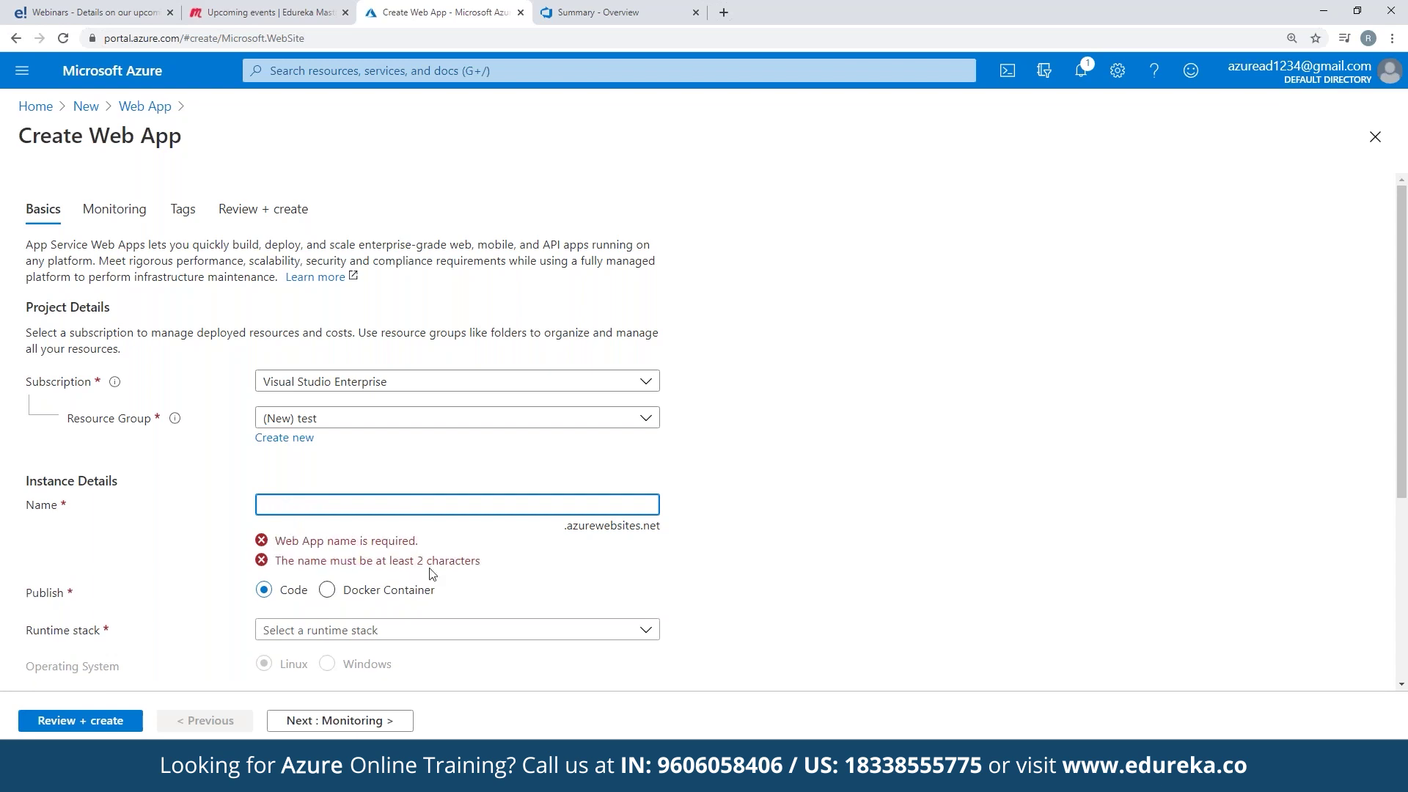
- Enter webappwe23142123 as the web app's name and dismiss the page search
{"action": "type", "text": "webap"}
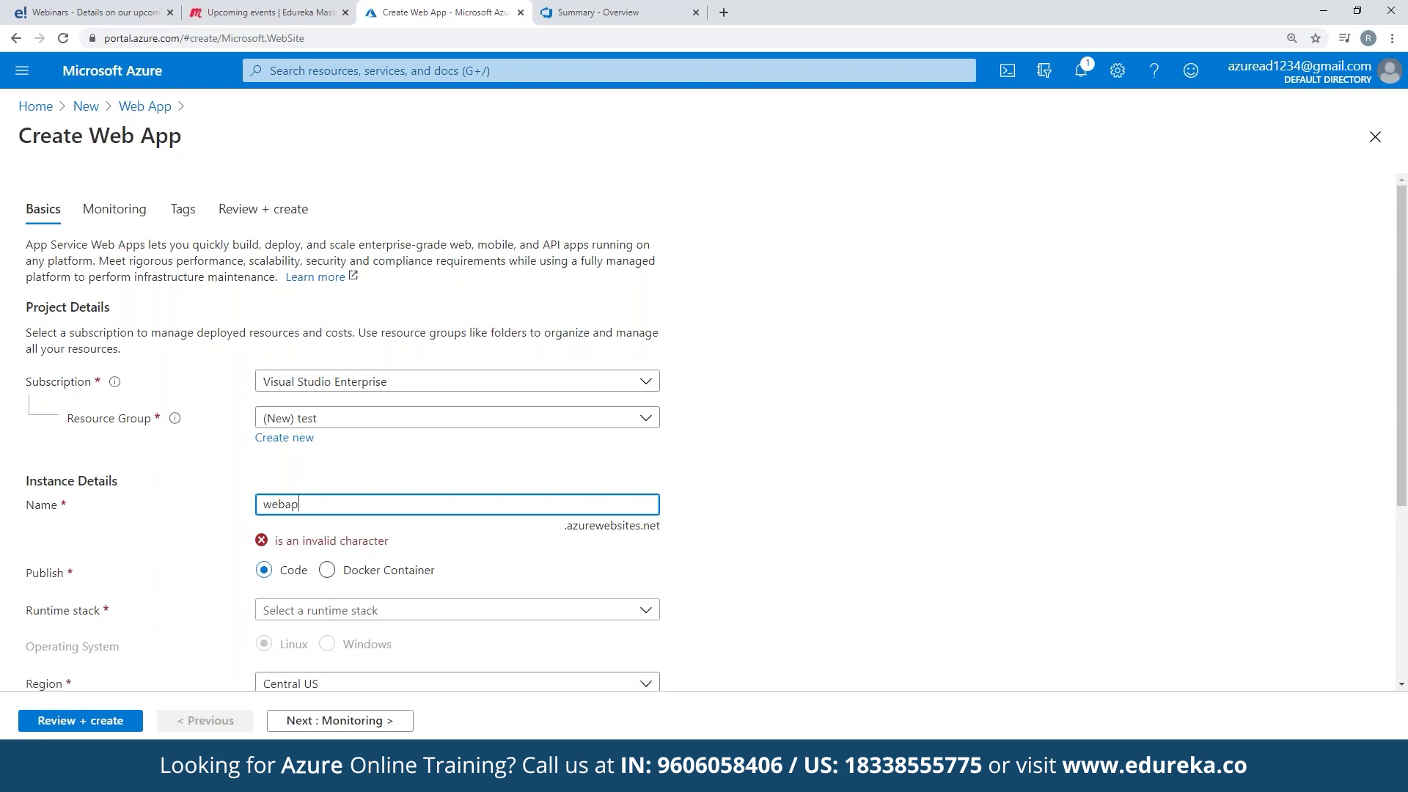
{"action": "type", "text": "pwe23142123"}
{"action": "key", "text": "ctrl+f"}
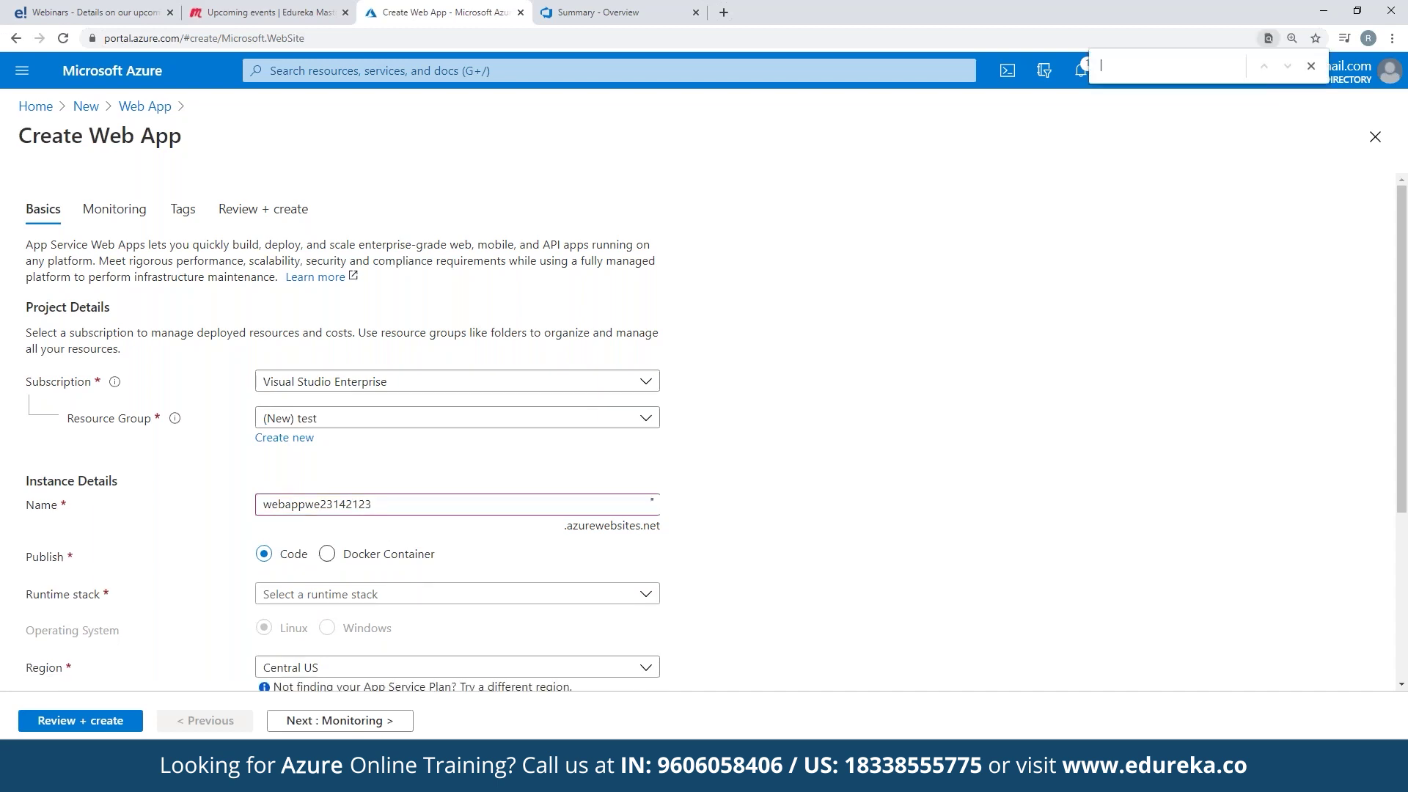
{"action": "left_click", "coordinate": [447, 499]}
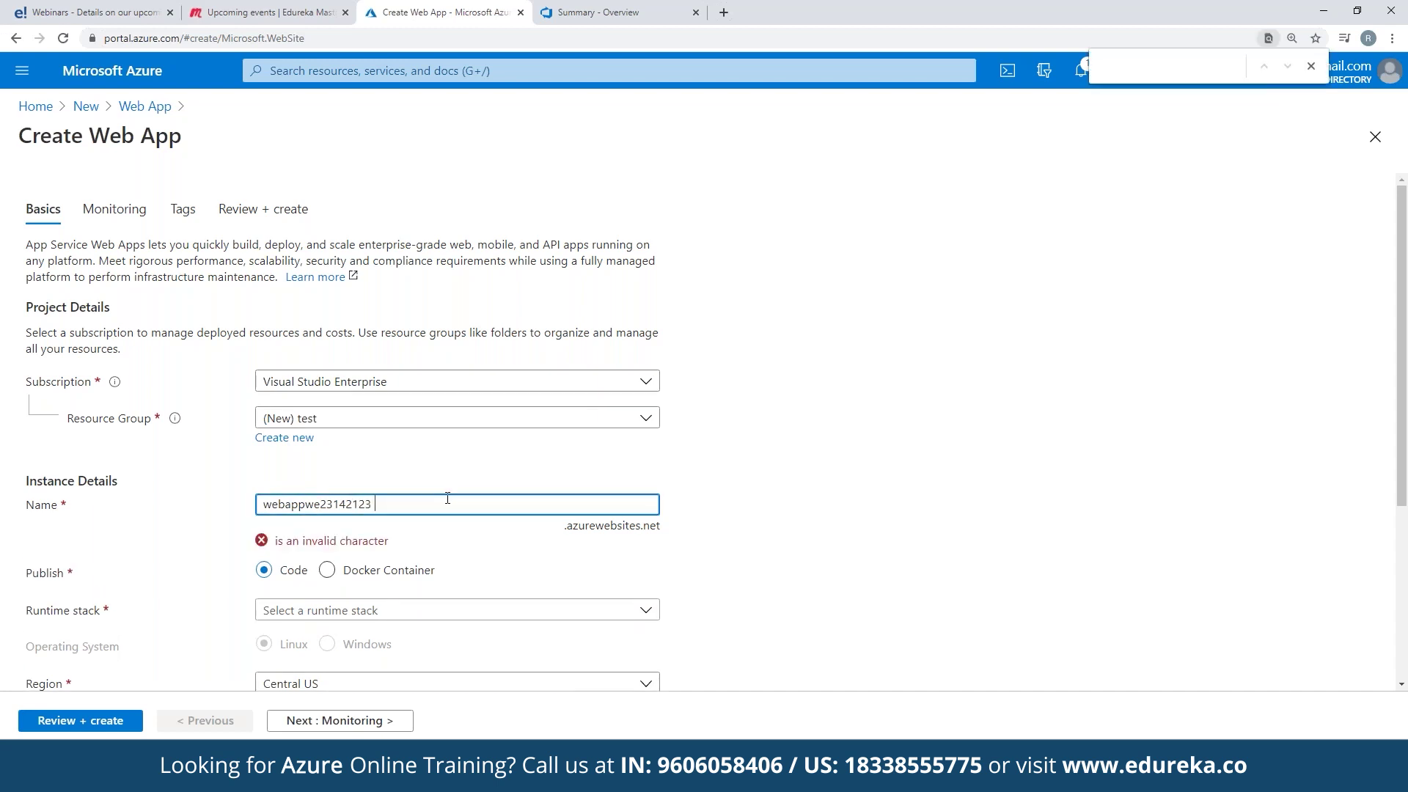
{"action": "left_click", "coordinate": [1311, 66]}
- Replace the web app's name with webapp198
{"action": "left_click_drag", "start_coordinate": [375, 503], "coordinate": [305, 504]}
{"action": "key", "text": "BackSpace"}
{"action": "key", "text": "BackSpace"}
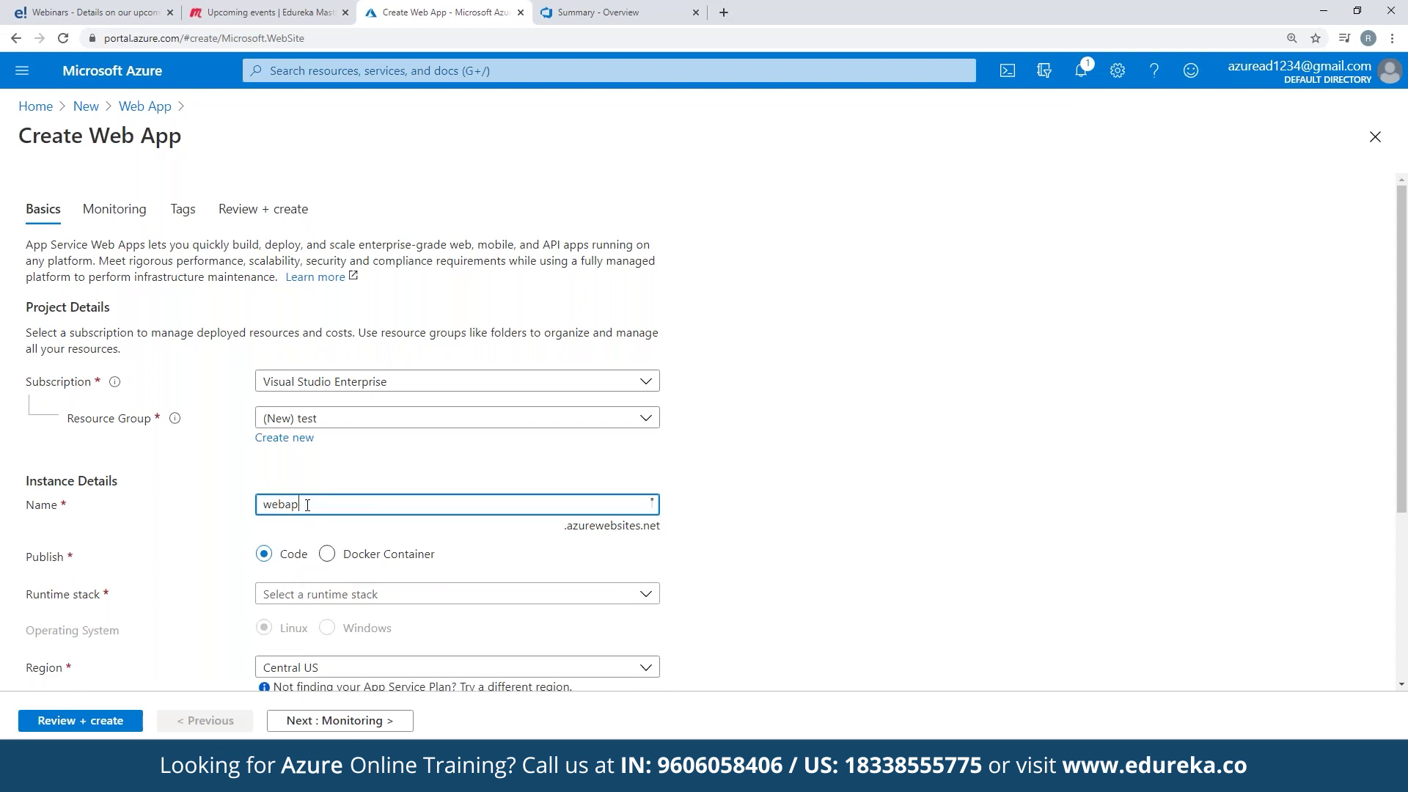
{"action": "type", "text": "uueqwiej"}
{"action": "type", "text": "p"}
{"action": "key", "text": "BackSpace"}
{"action": "type", "text": "1"}
{"action": "left_click_drag", "start_coordinate": [367, 503], "coordinate": [317, 501]}
{"action": "key", "text": "BackSpace"}
{"action": "key", "text": "BackSpace"}
{"action": "type", "text": "98"}
- Switch the publish type to Docker Container and back to Code to compare their settings
{"action": "scroll", "coordinate": [173, 498], "scroll_direction": "down", "scroll_amount": 1}
{"action": "left_click", "coordinate": [356, 480]}
{"action": "left_click", "coordinate": [262, 481]}
{"action": "scroll", "coordinate": [262, 484], "scroll_direction": "down", "scroll_amount": 2}
{"action": "left_click", "coordinate": [327, 334]}
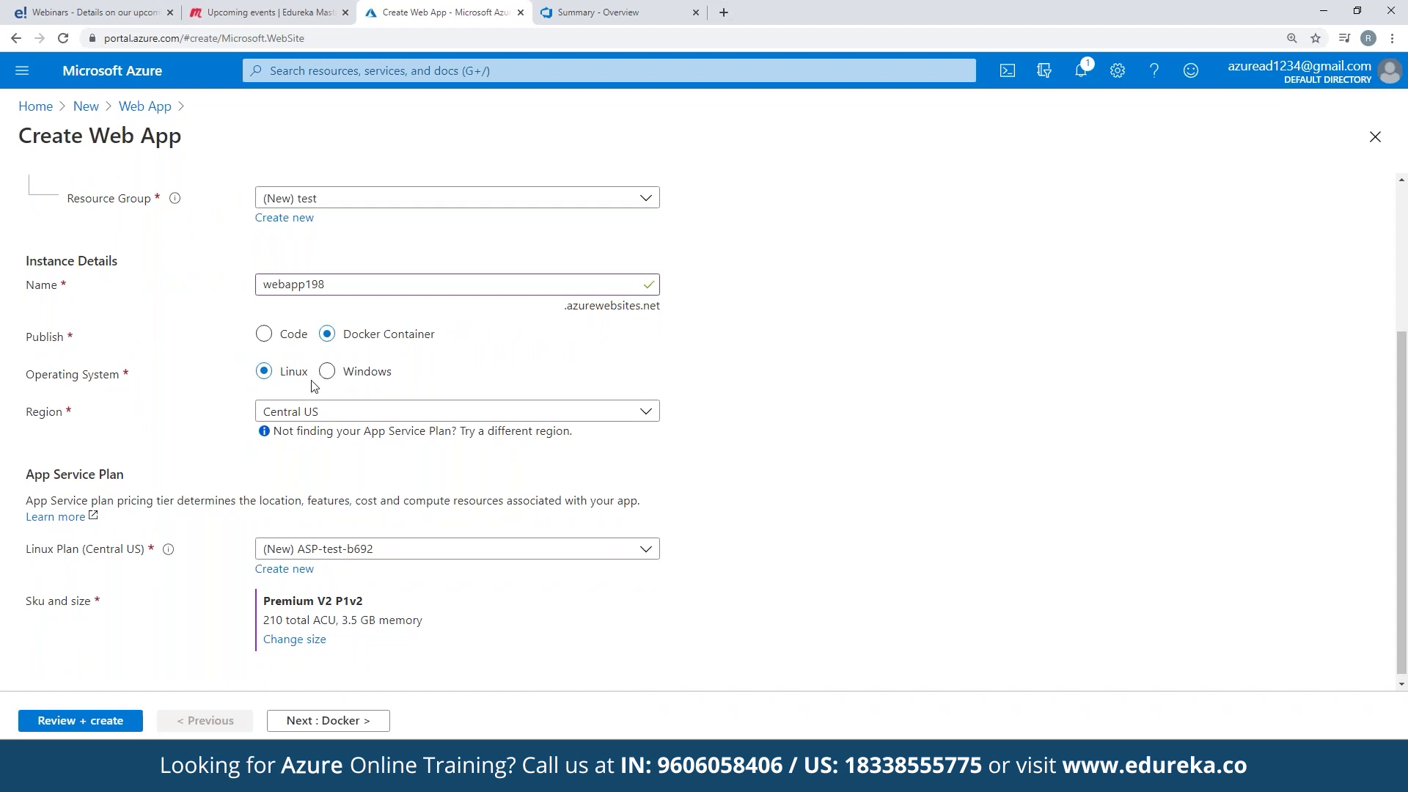
{"action": "left_click", "coordinate": [264, 333]}
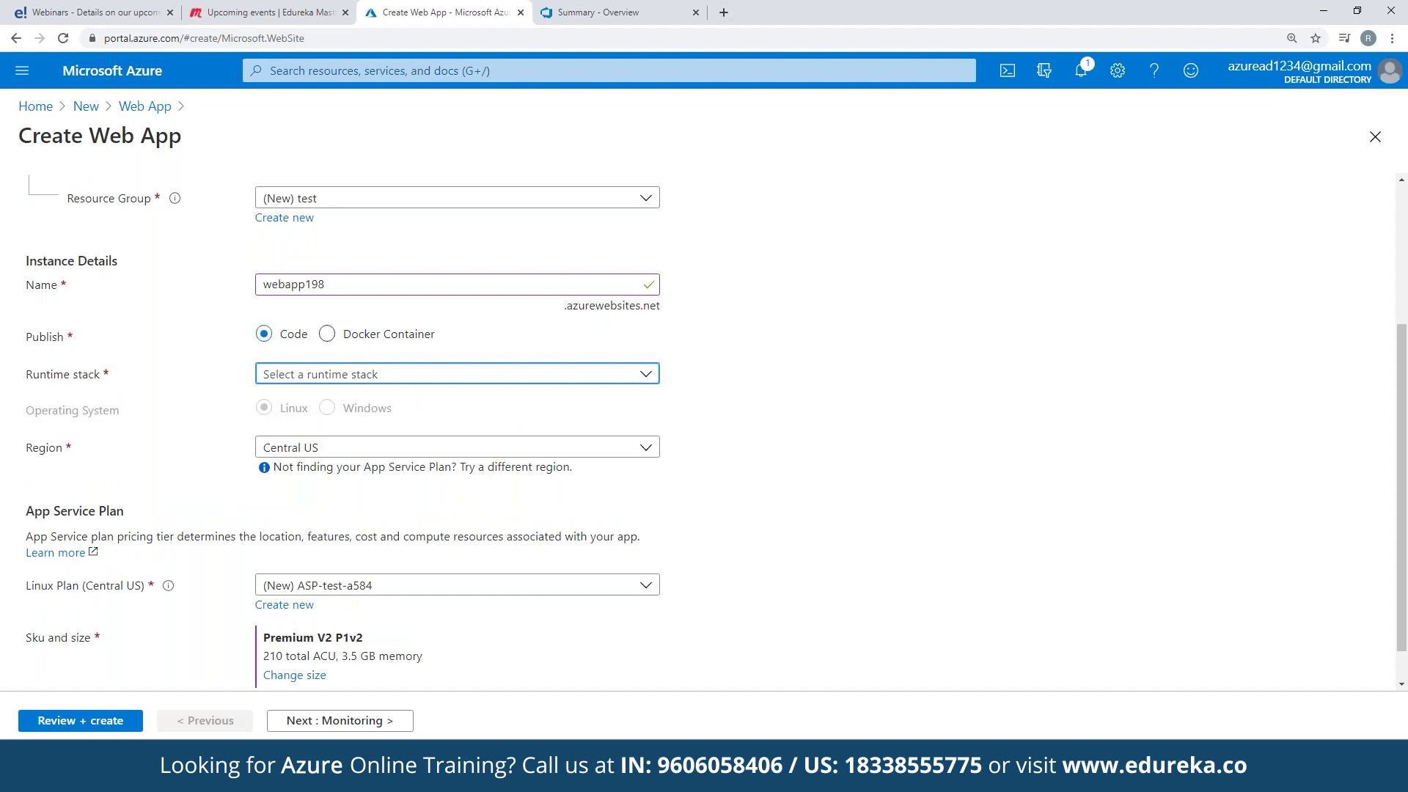
- Select .NET Core 3.1 (LTS) as the runtime stack and review the region, App Service plan and size
{"action": "left_click", "coordinate": [454, 374]}
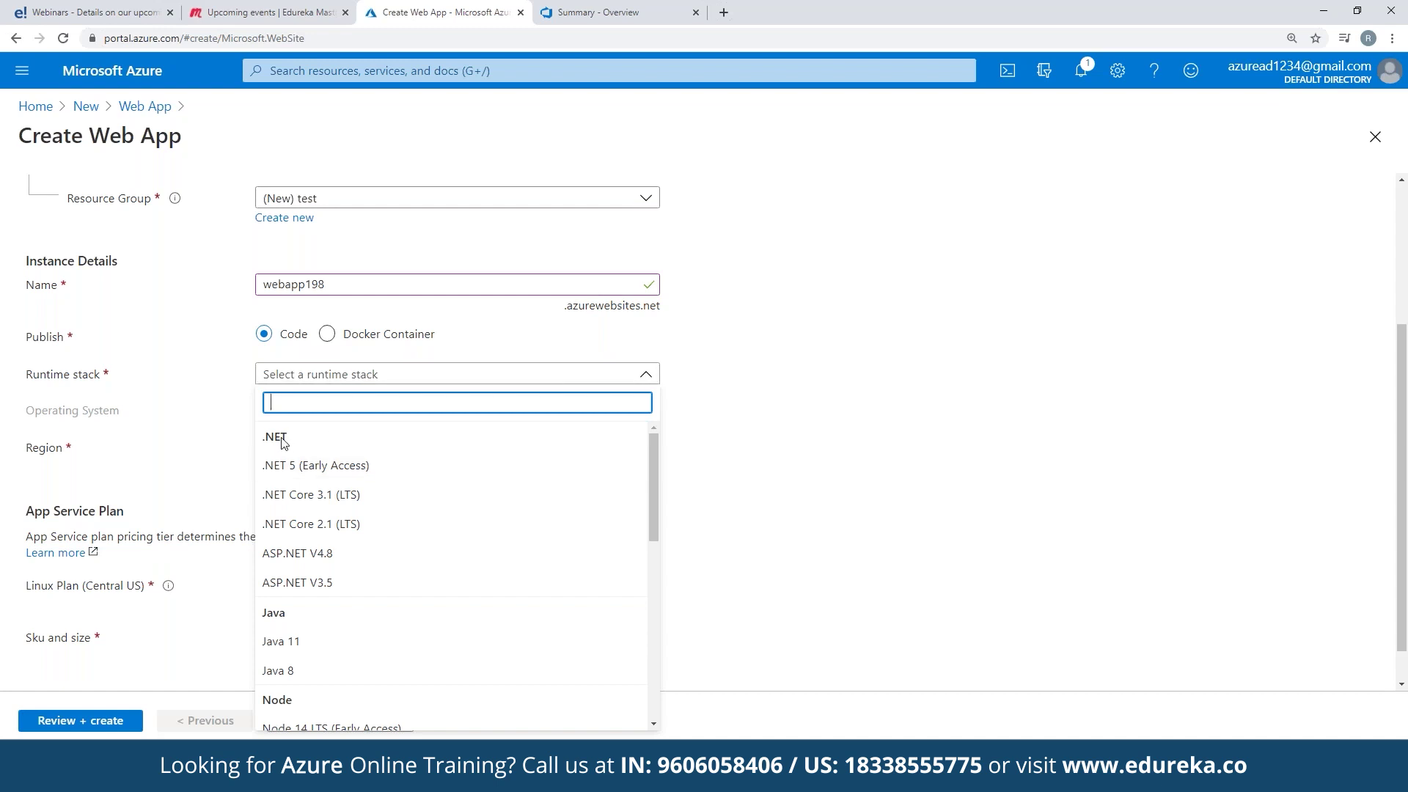
{"action": "left_click", "coordinate": [323, 496]}
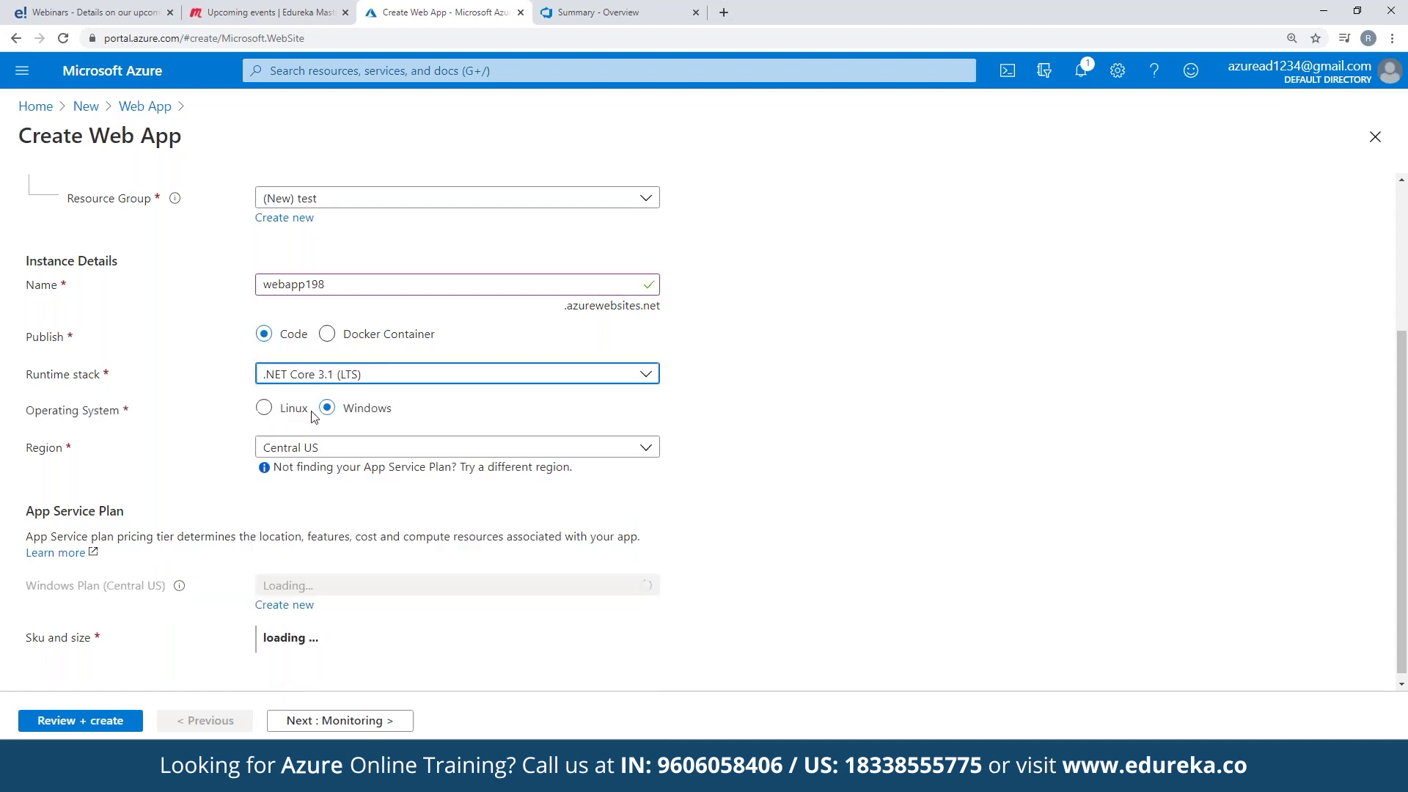
{"action": "left_click", "coordinate": [389, 448]}
{"action": "left_click", "coordinate": [388, 448]}
{"action": "scroll", "coordinate": [323, 494], "scroll_direction": "down", "scroll_amount": 1}
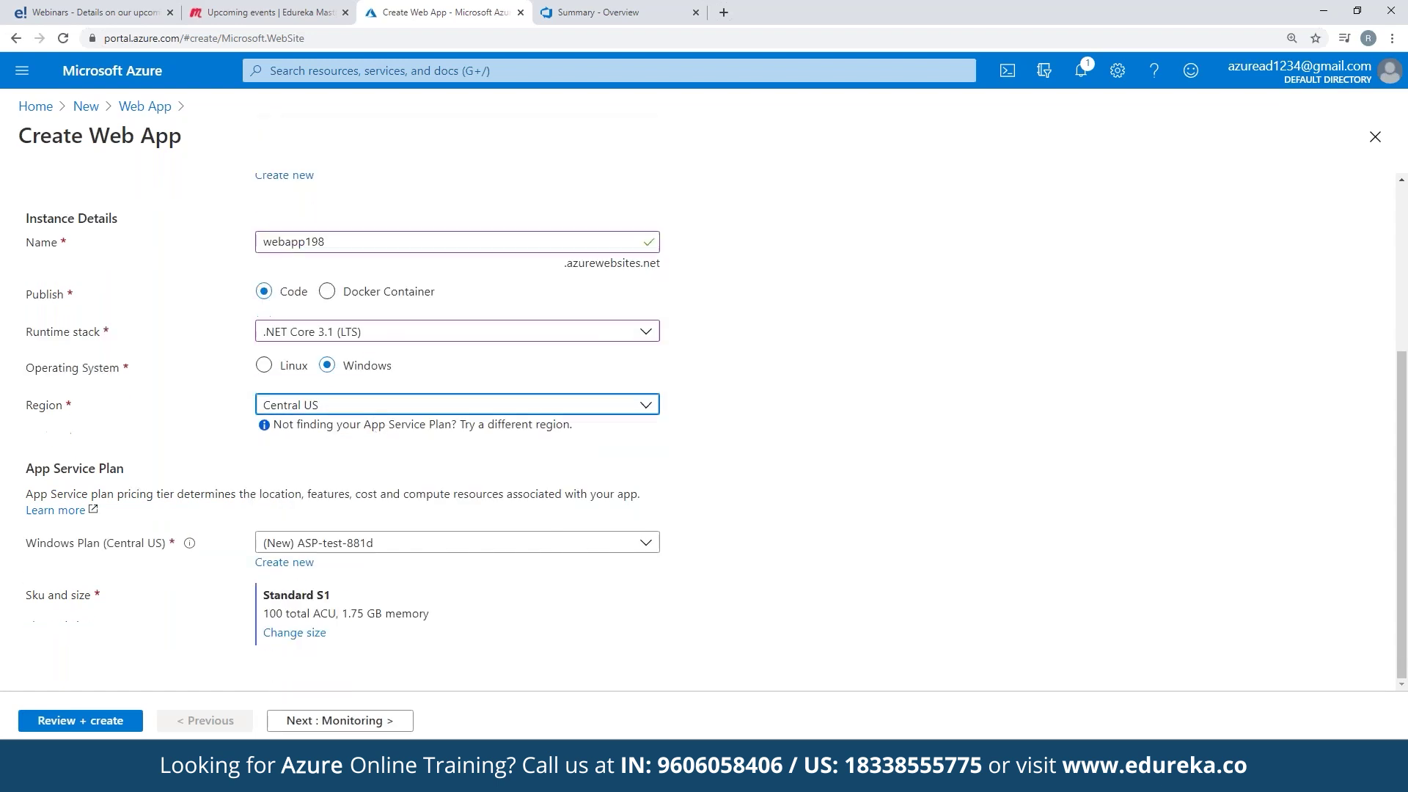
{"action": "scroll", "coordinate": [370, 577], "scroll_direction": "up", "scroll_amount": 4}
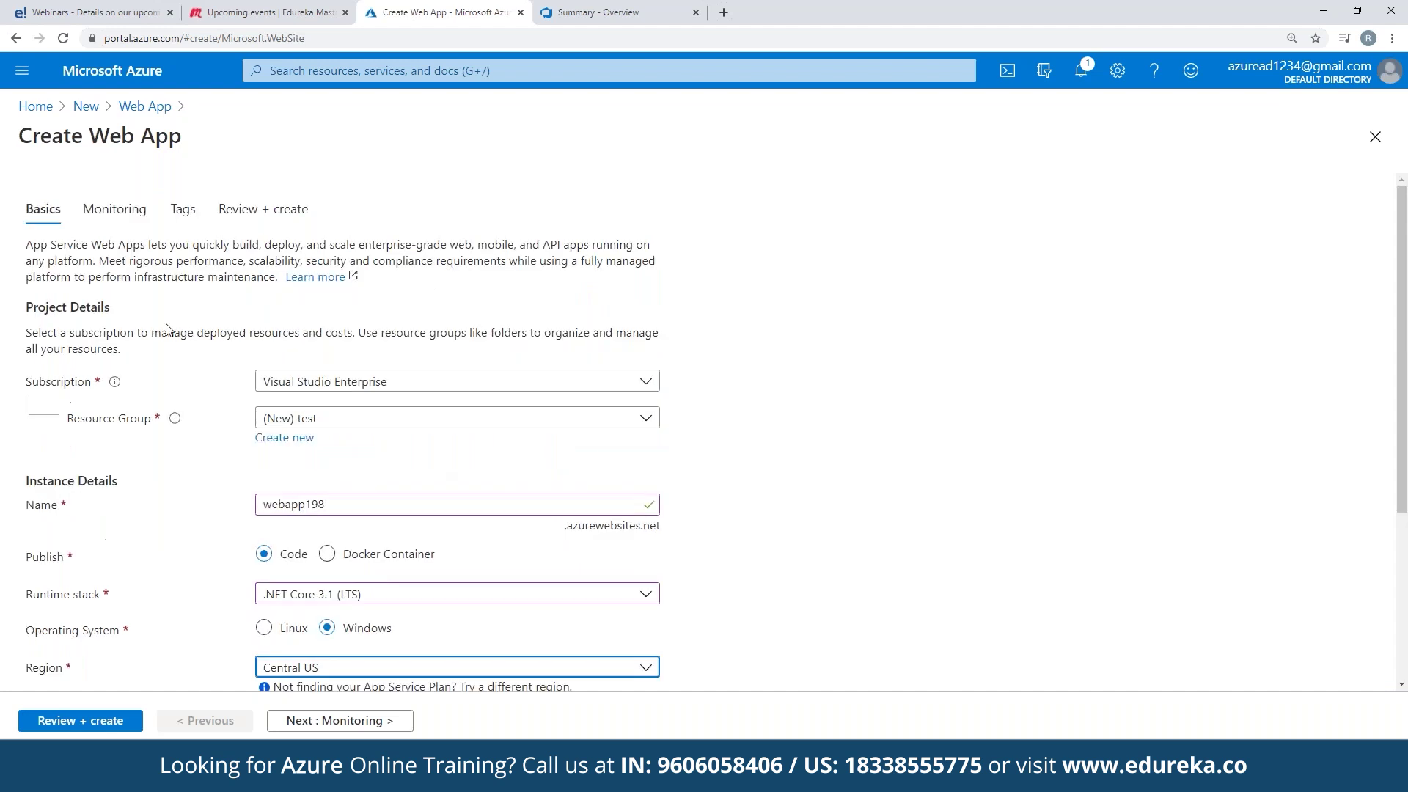
{"action": "scroll", "coordinate": [286, 439], "scroll_direction": "down", "scroll_amount": 4}
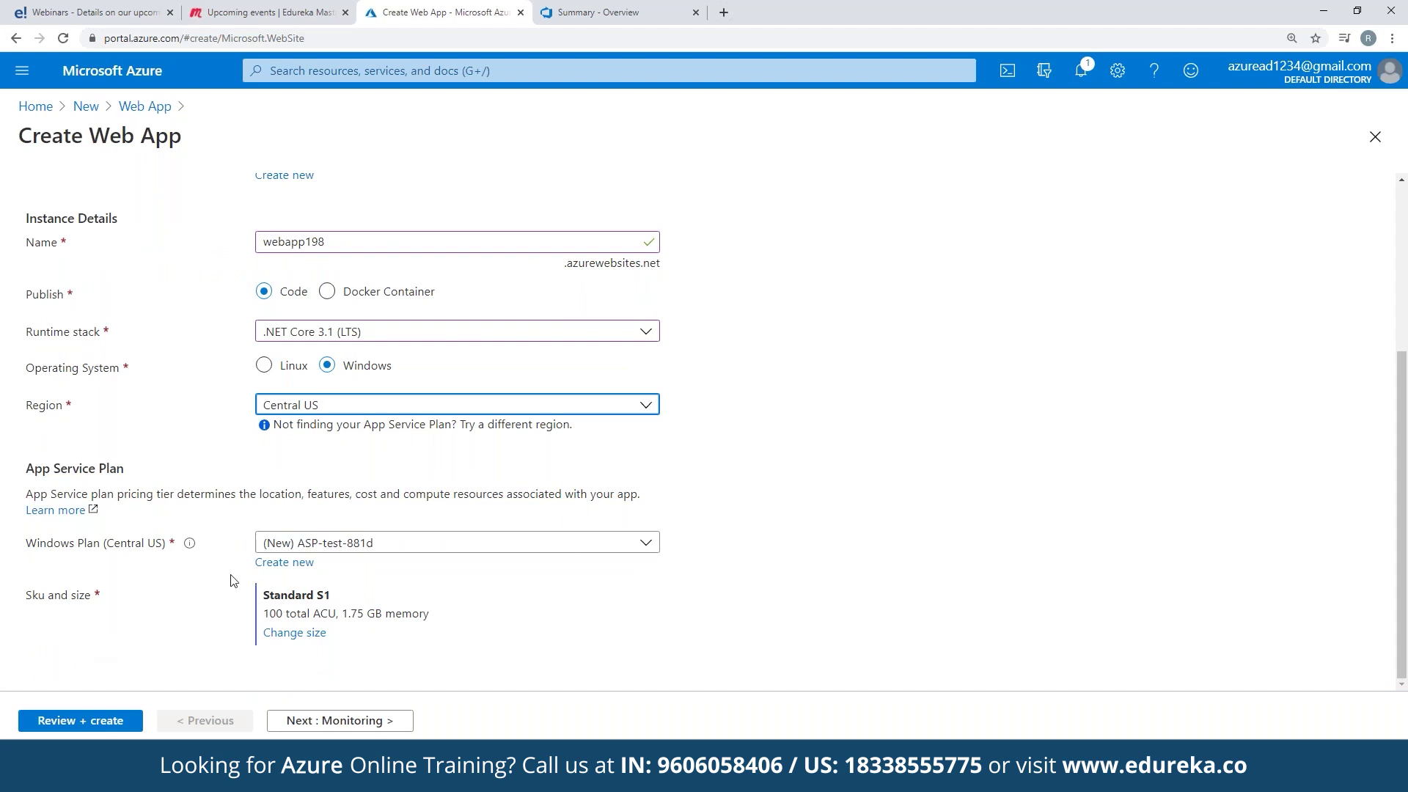
{"action": "left_click_drag", "start_coordinate": [343, 615], "coordinate": [439, 625]}
{"action": "left_click", "coordinate": [438, 629]}
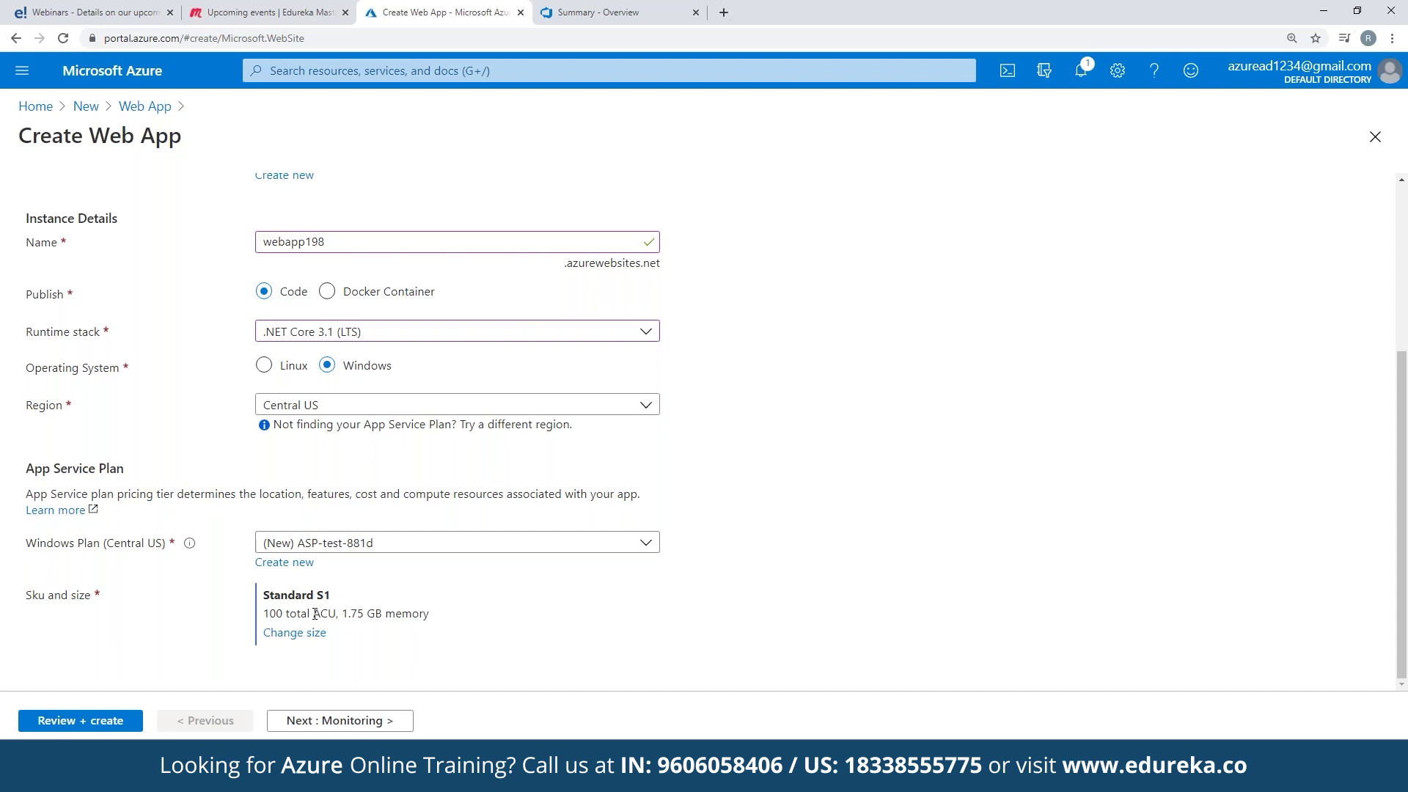
- Look through the web app's Monitoring and Tags settings, including the suggested tag names and values
{"action": "left_click", "coordinate": [316, 718]}
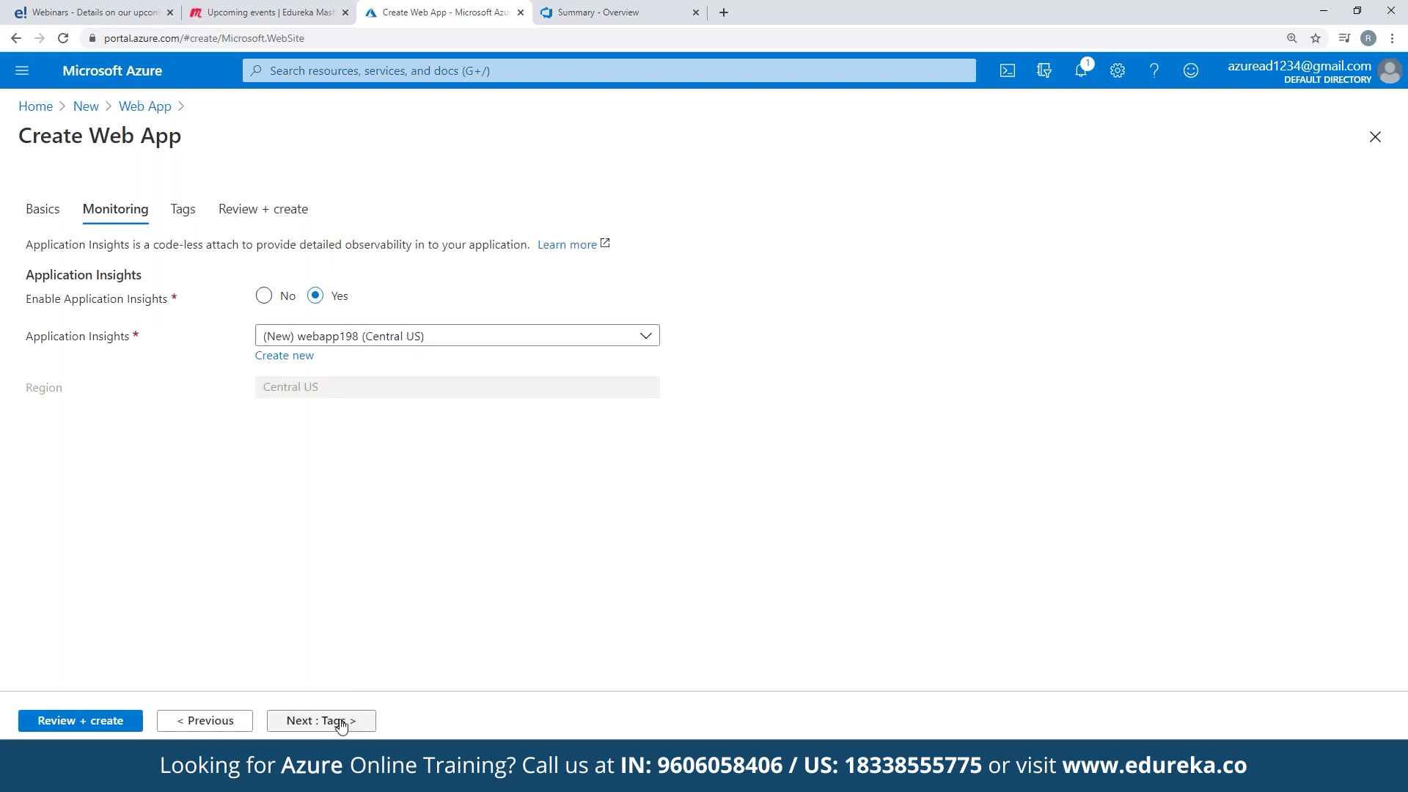
{"action": "left_click", "coordinate": [341, 722]}
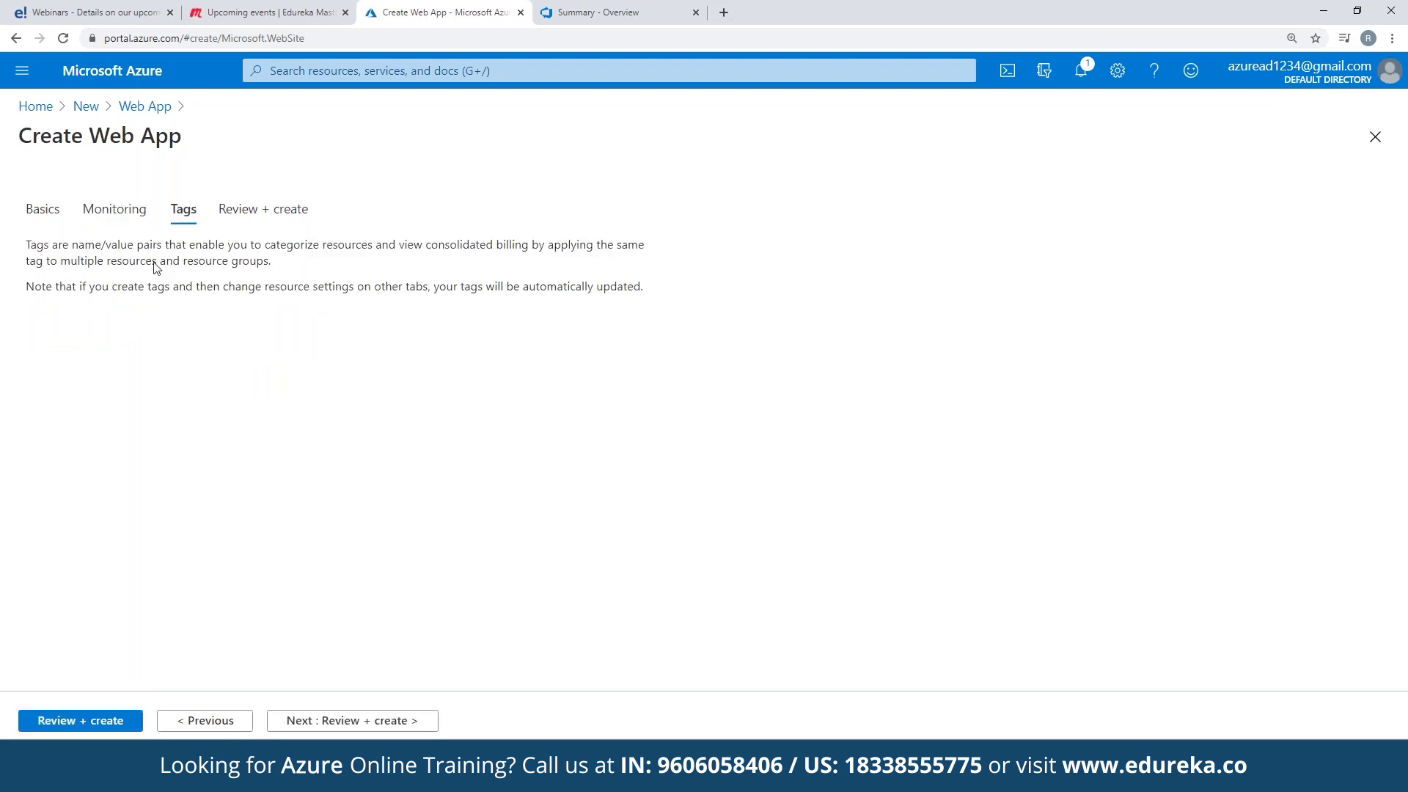
{"action": "left_click_drag", "start_coordinate": [154, 244], "coordinate": [367, 246]}
{"action": "left_click", "coordinate": [301, 350]}
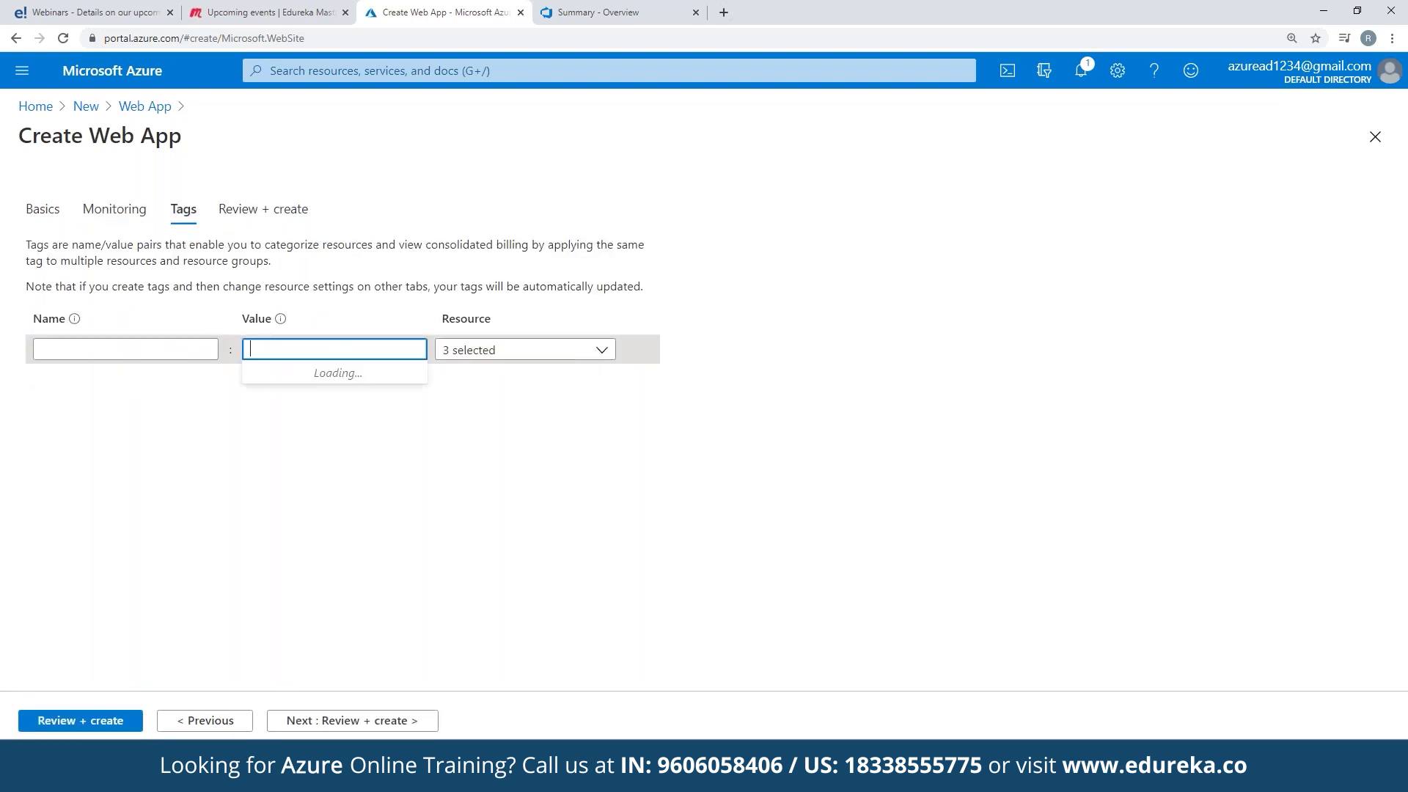
{"action": "left_click", "coordinate": [572, 351]}
{"action": "left_click", "coordinate": [283, 352]}
{"action": "left_click", "coordinate": [164, 353]}
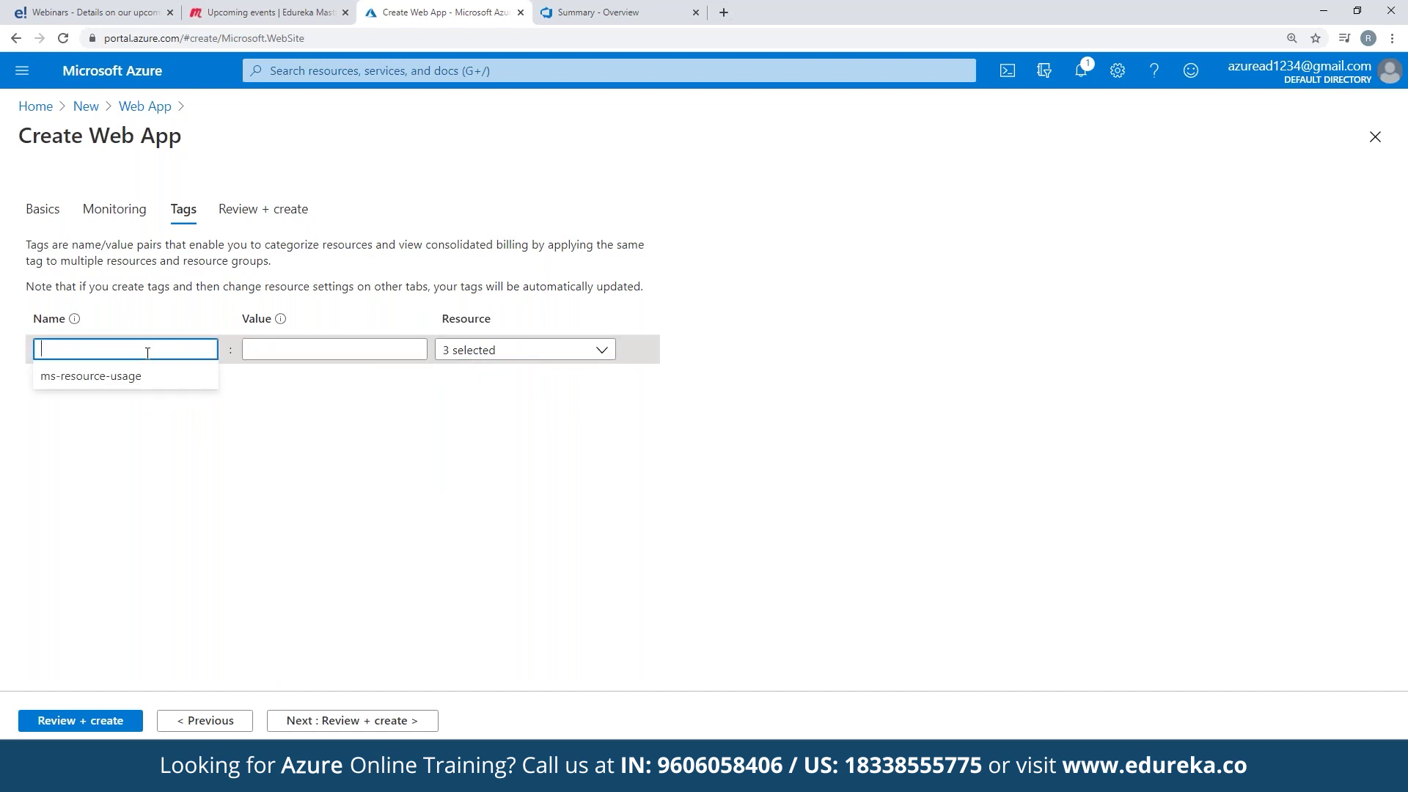
{"action": "left_click", "coordinate": [281, 350]}
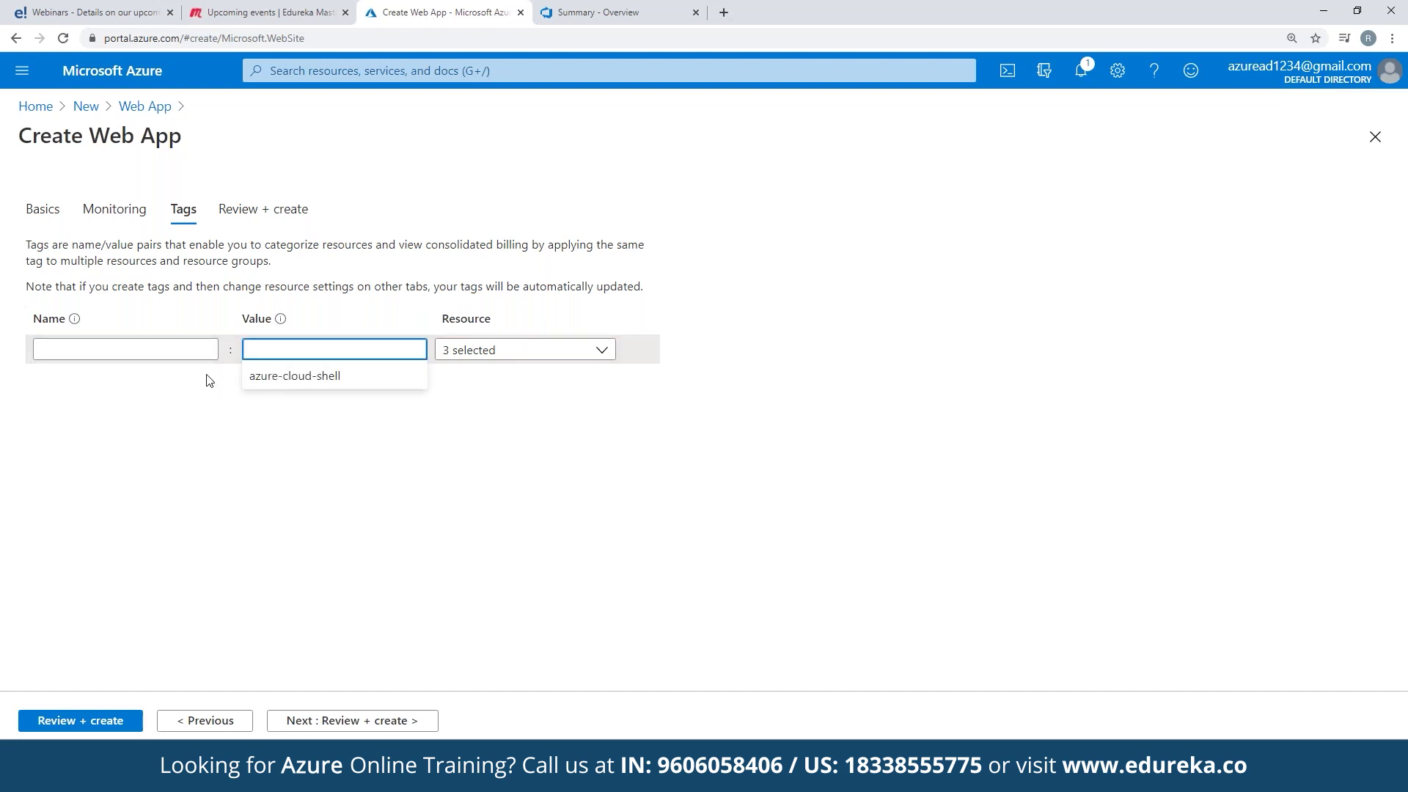
- Review the web app's configuration summary, create the app, and check its deployment status
{"action": "left_click", "coordinate": [249, 213]}
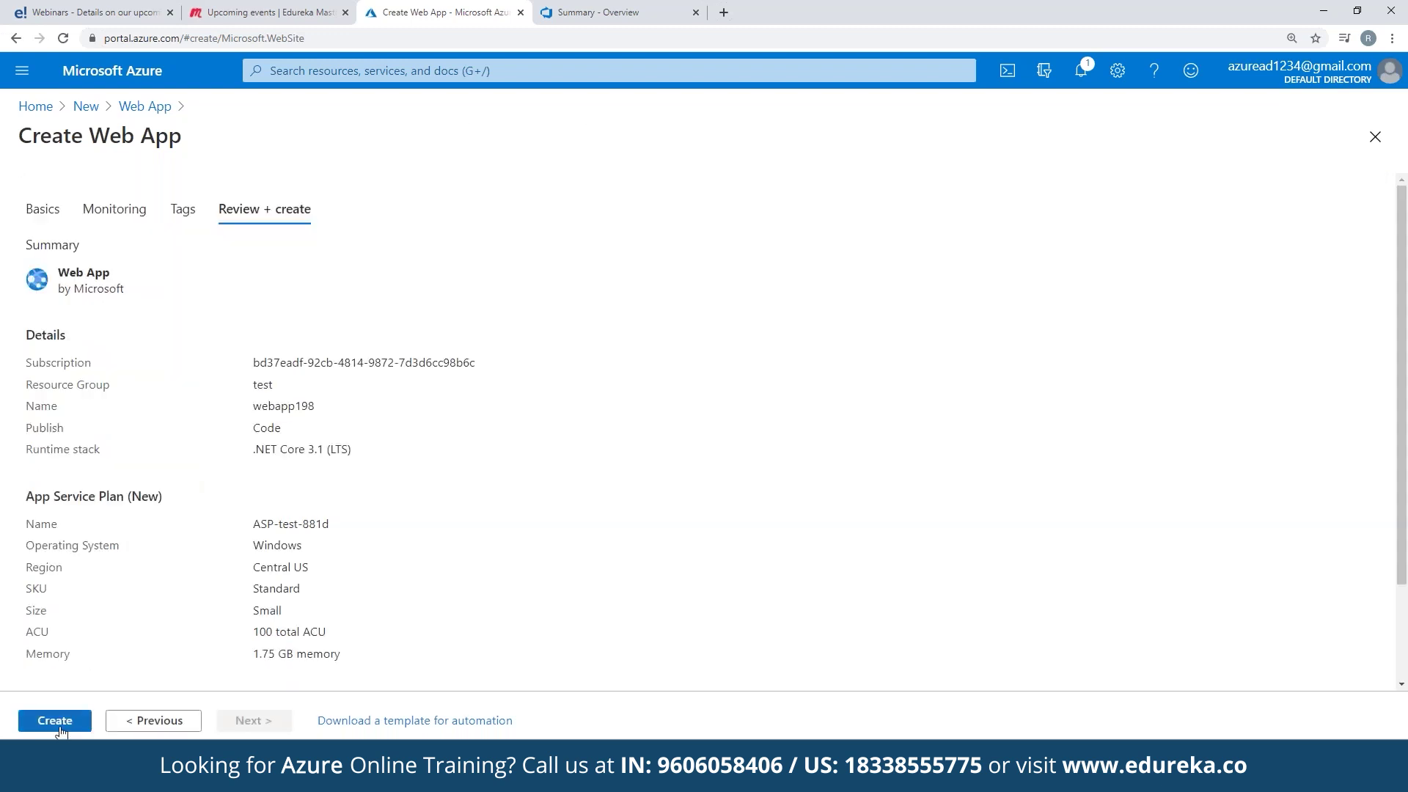
{"action": "left_click", "coordinate": [56, 720]}
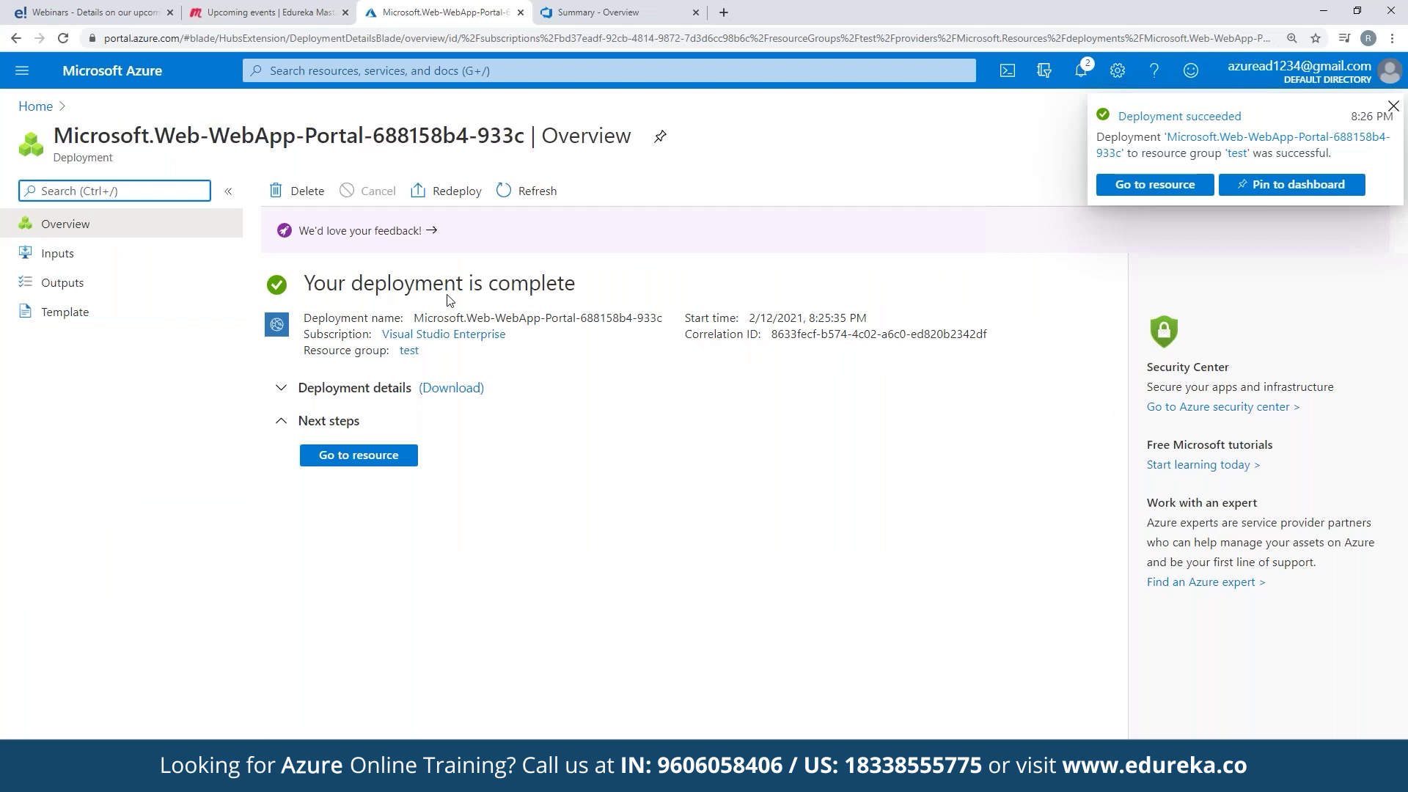
{"action": "left_click_drag", "start_coordinate": [346, 285], "coordinate": [566, 287]}
{"action": "left_click", "coordinate": [581, 293]}
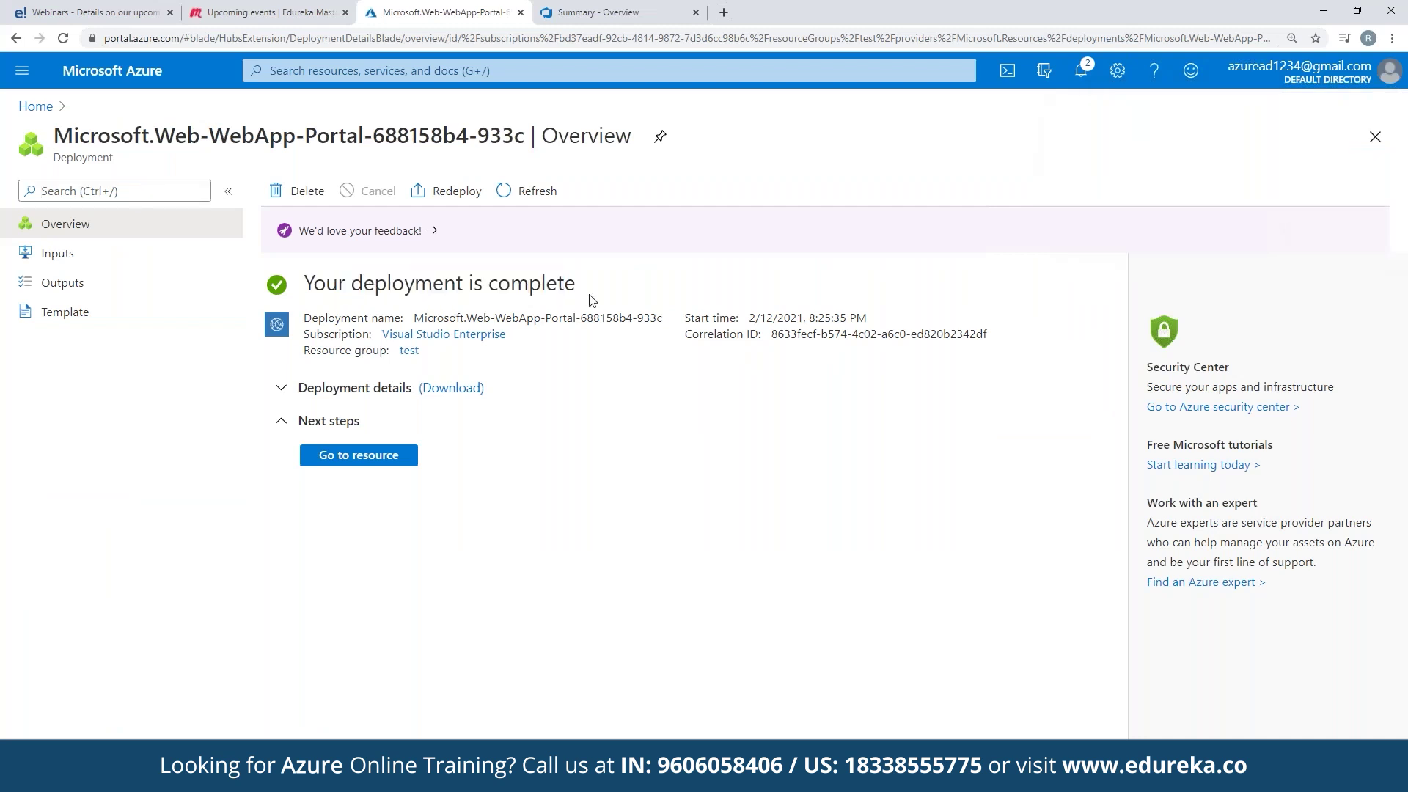
- Open the deployed web app's resource page and visit its site URL
{"action": "left_click", "coordinate": [359, 455]}
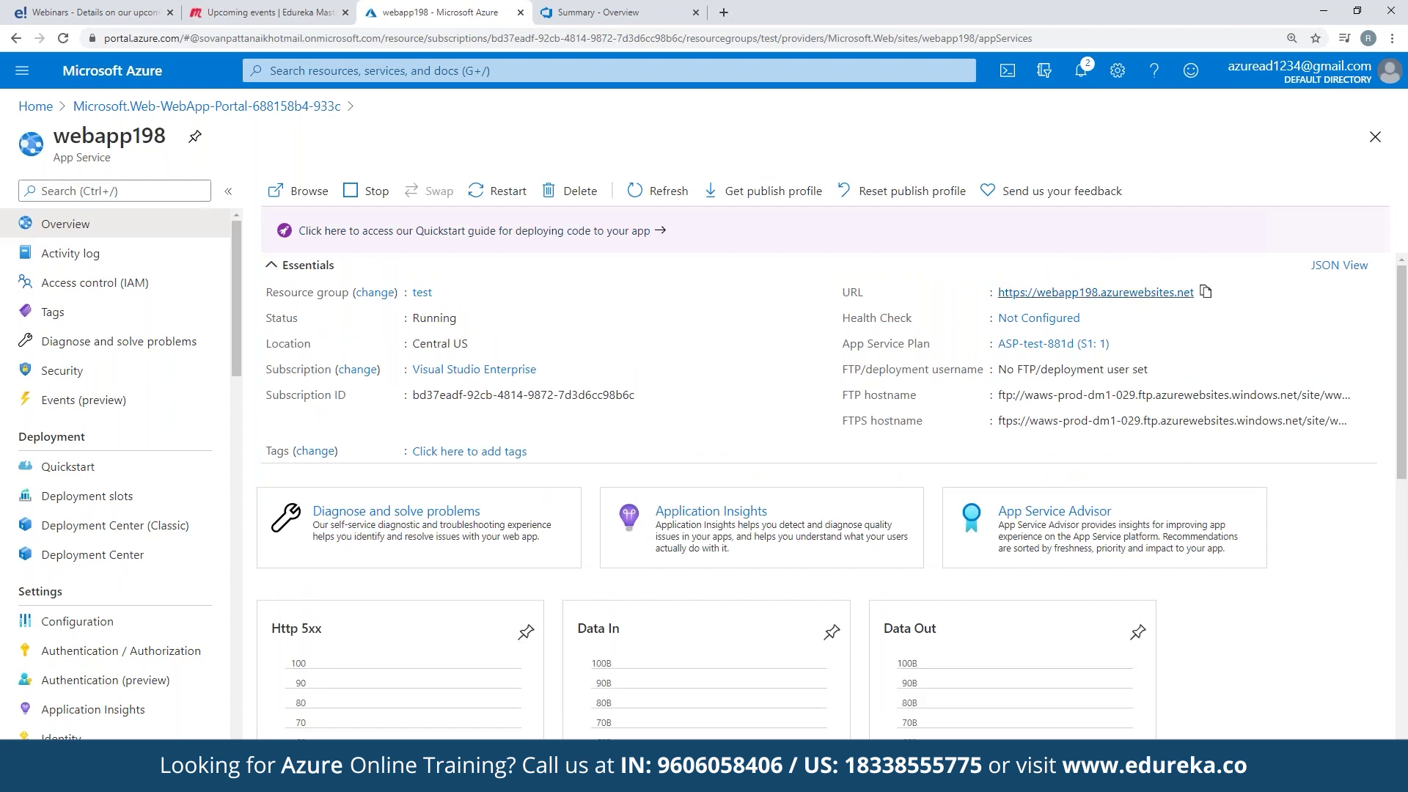
{"action": "left_click", "coordinate": [1096, 291]}
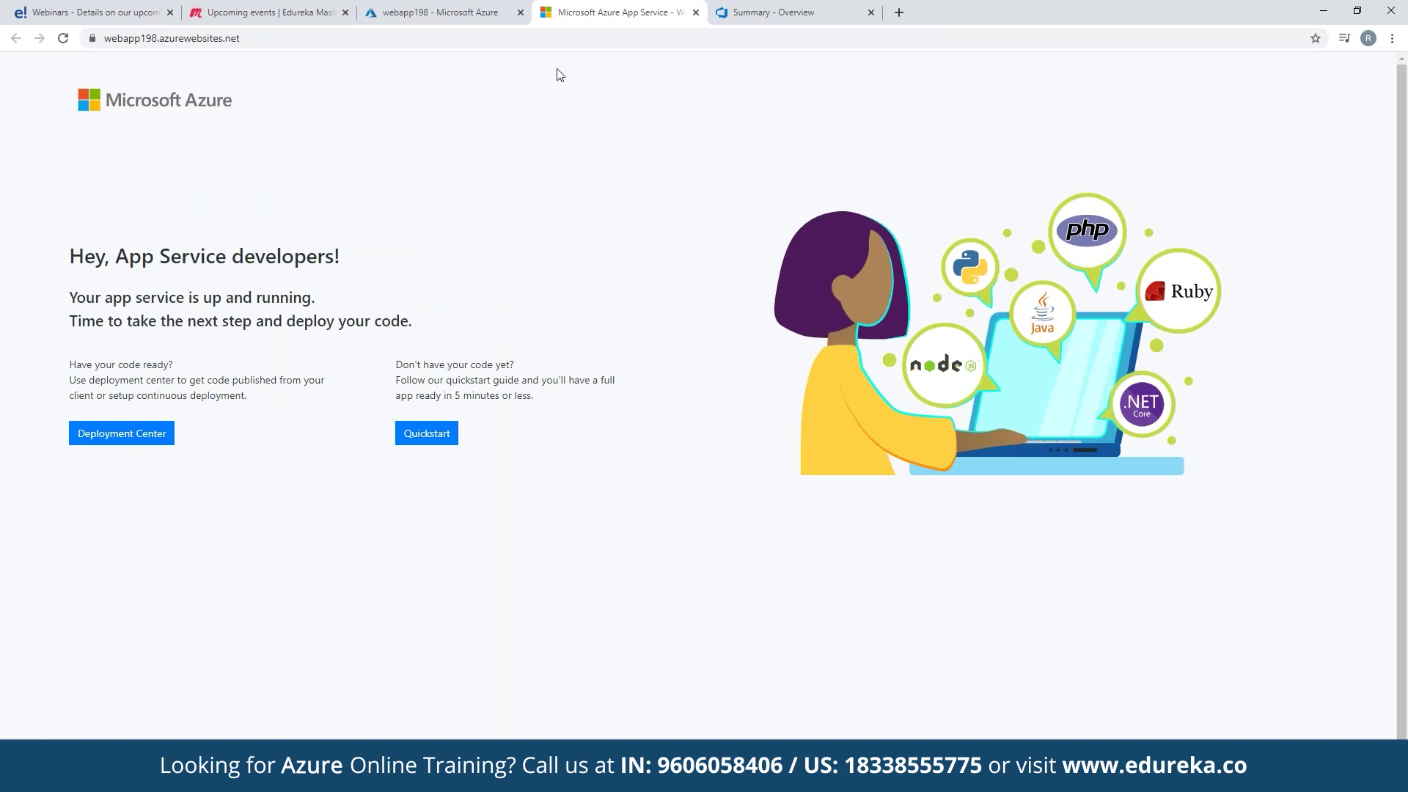
{"action": "left_click", "coordinate": [265, 33]}
- Examine the site's default landing page, reload it, and close it to return to the web app's overview
{"action": "scroll", "coordinate": [704, 366], "scroll_direction": "down", "scroll_amount": 1}
{"action": "left_click_drag", "start_coordinate": [116, 253], "coordinate": [451, 262]}
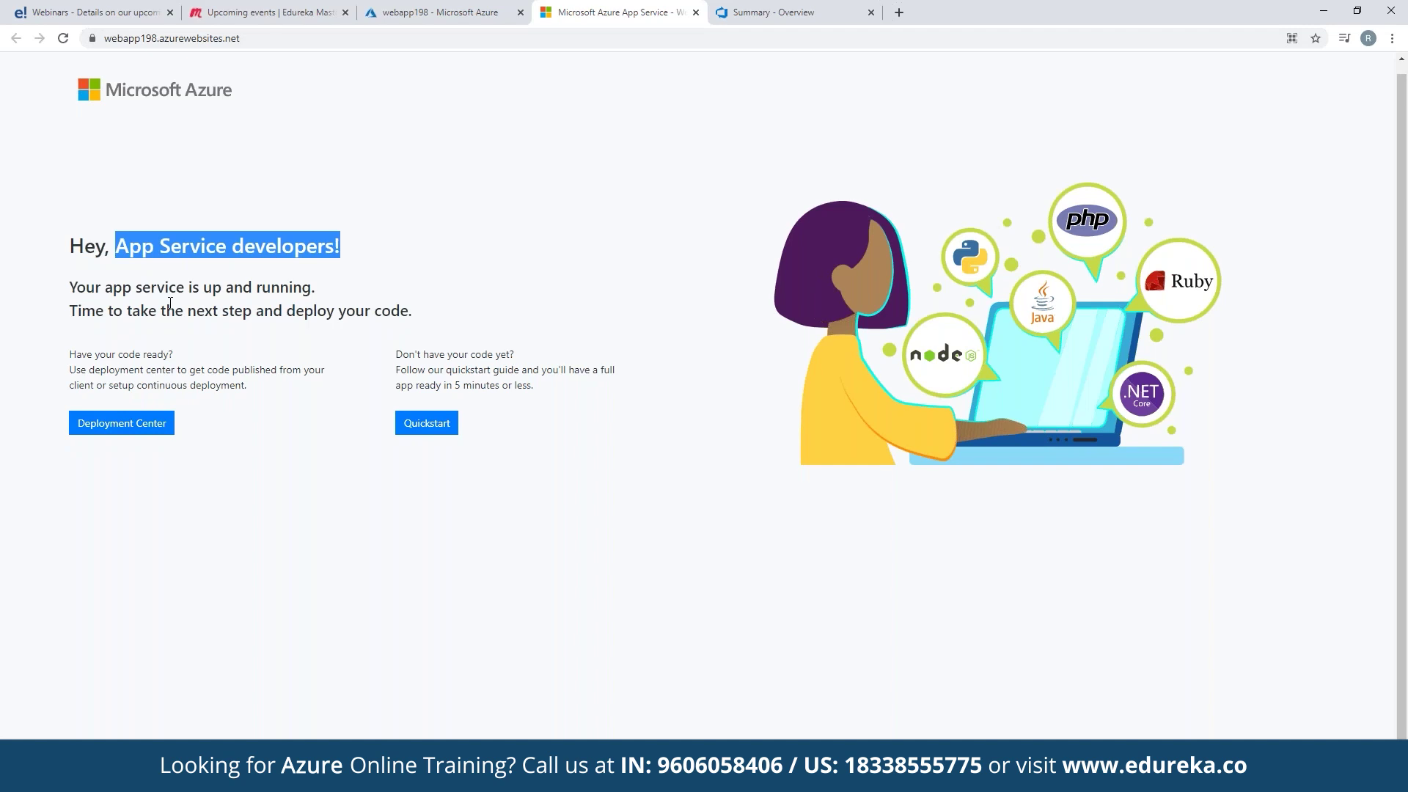
{"action": "left_click_drag", "start_coordinate": [69, 287], "coordinate": [315, 288]}
{"action": "left_click", "coordinate": [315, 287]}
{"action": "left_click_drag", "start_coordinate": [85, 311], "coordinate": [444, 327]}
{"action": "left_click", "coordinate": [436, 327]}
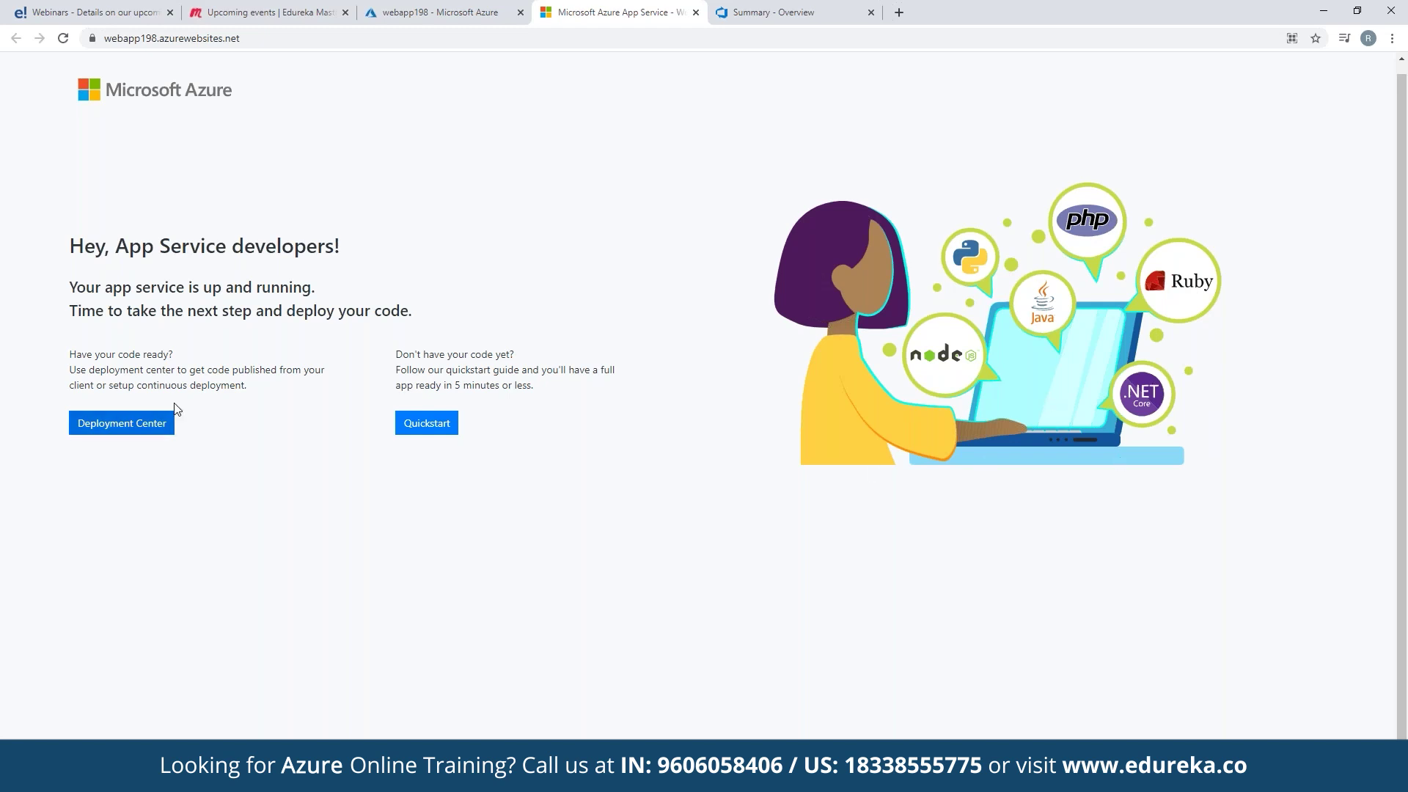
{"action": "left_click_drag", "start_coordinate": [82, 356], "coordinate": [174, 354]}
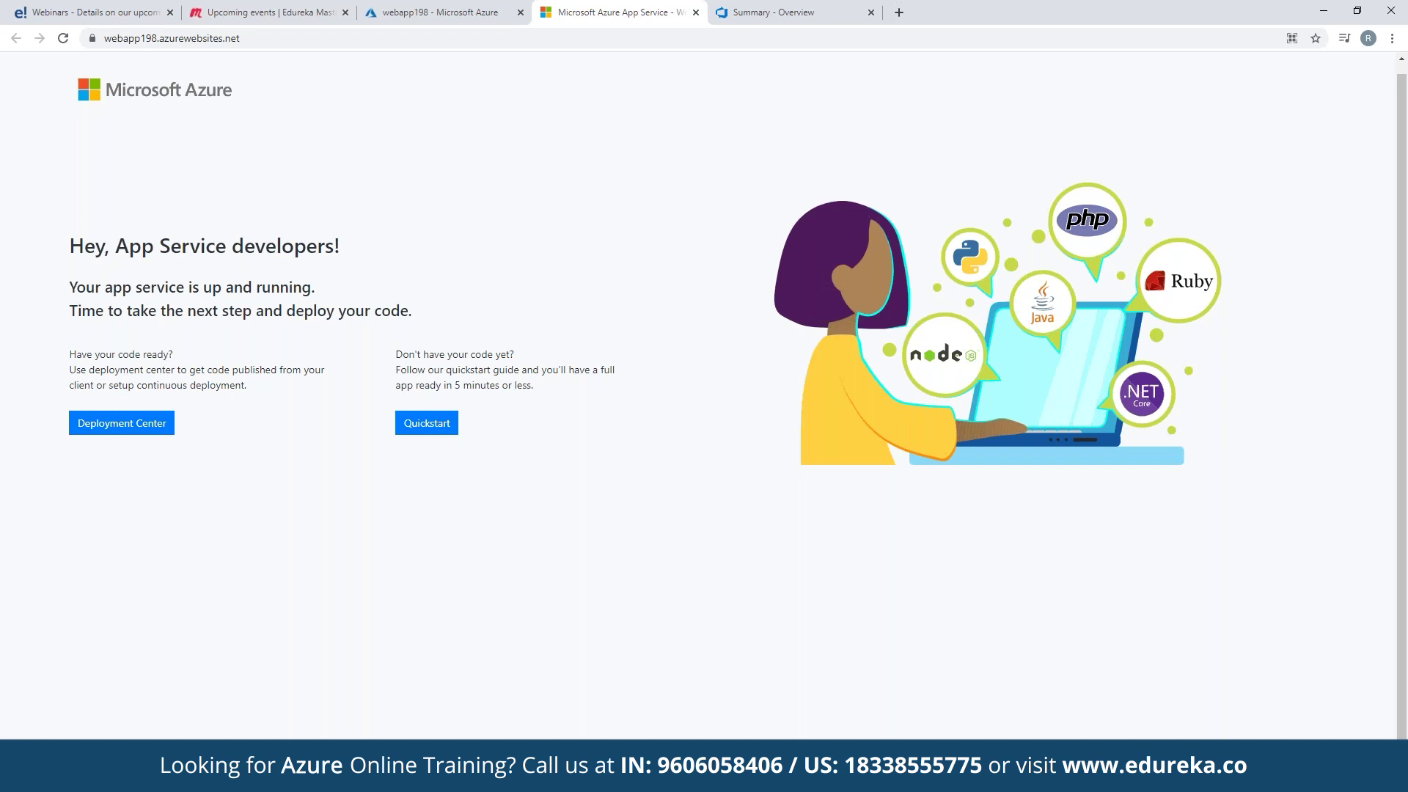
{"action": "left_click", "coordinate": [122, 423]}
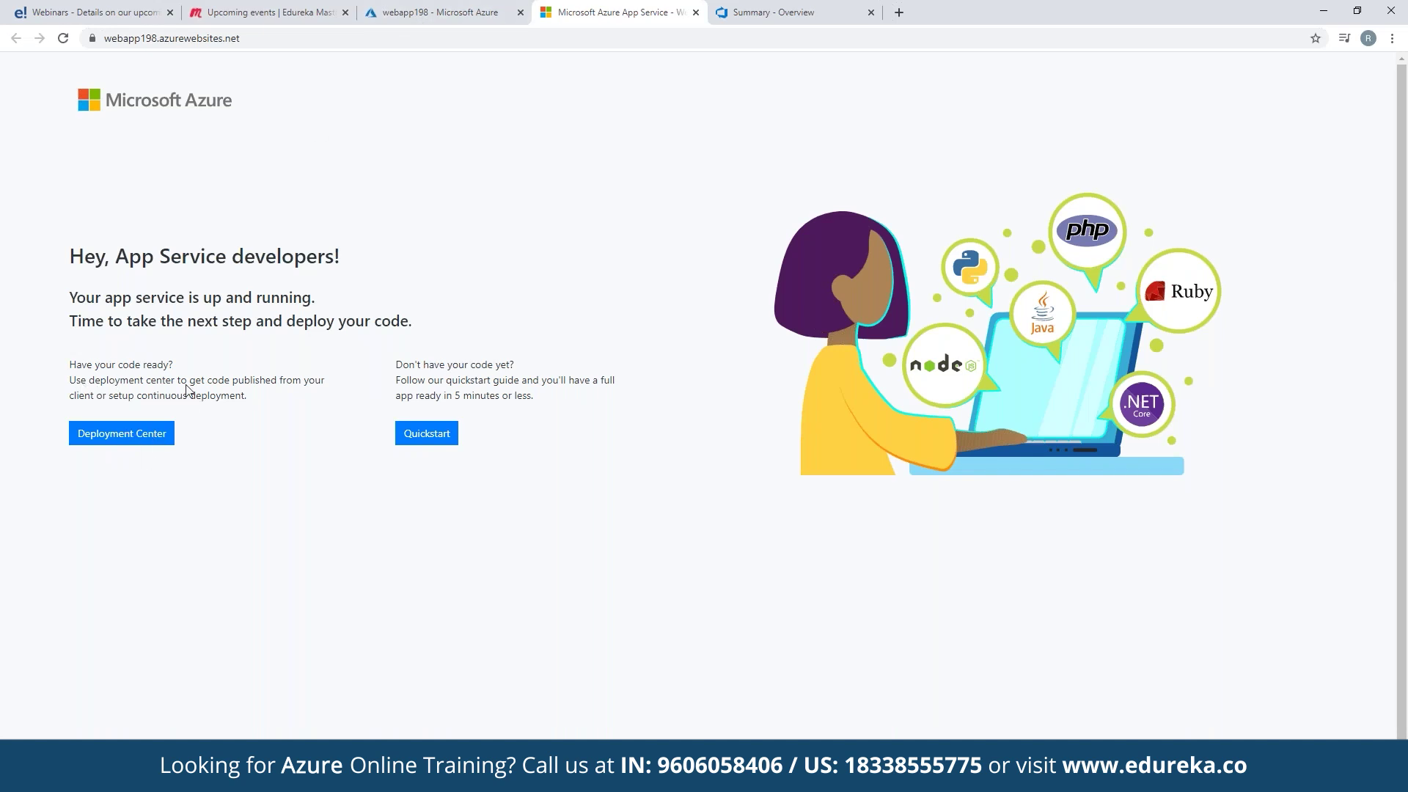
{"action": "key", "text": "F5"}
{"action": "left_click", "coordinate": [695, 12]}
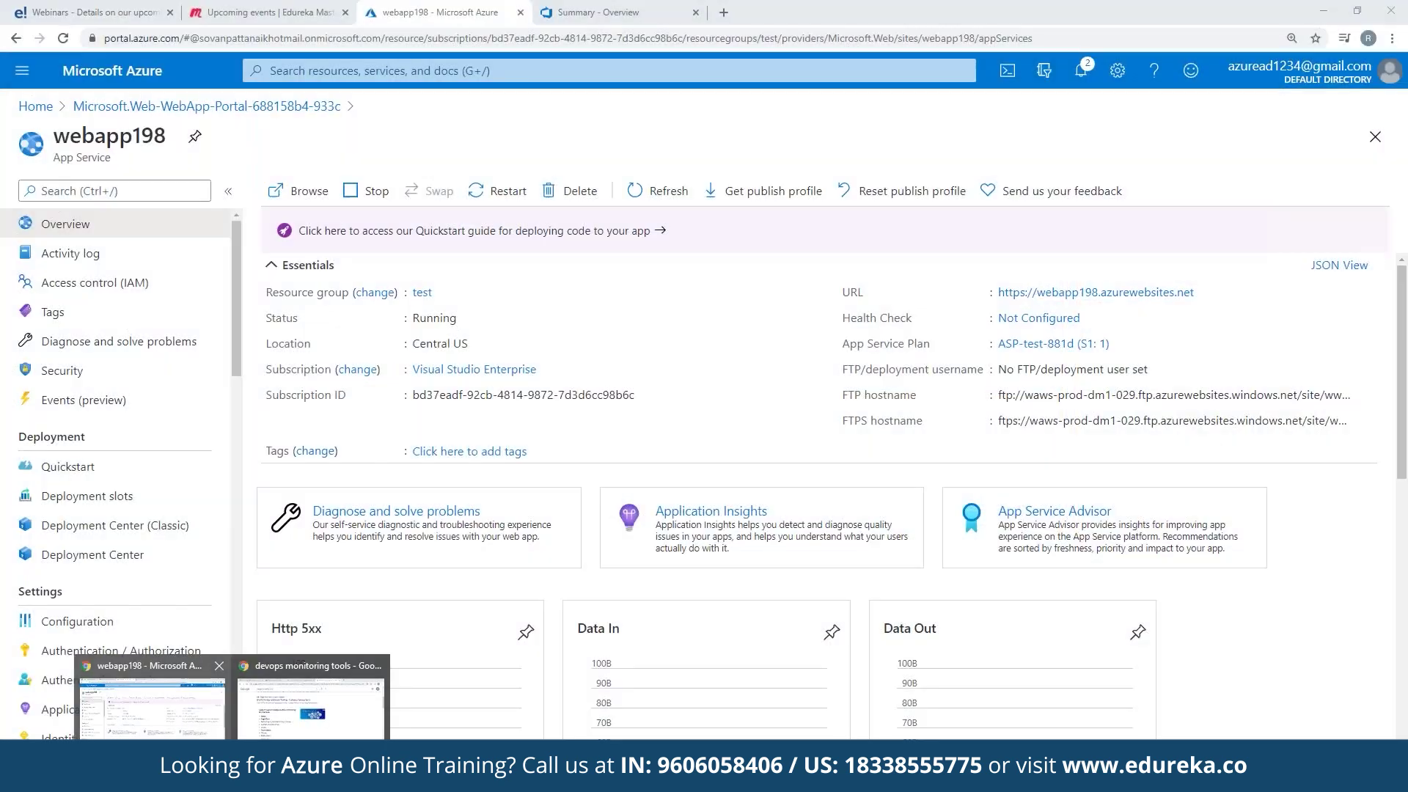
- Open the web app's Scale up settings and view the Dev / Test pricing tiers
{"action": "scroll", "coordinate": [119, 494], "scroll_direction": "down", "scroll_amount": 4}
{"action": "scroll", "coordinate": [121, 489], "scroll_direction": "down", "scroll_amount": 2}
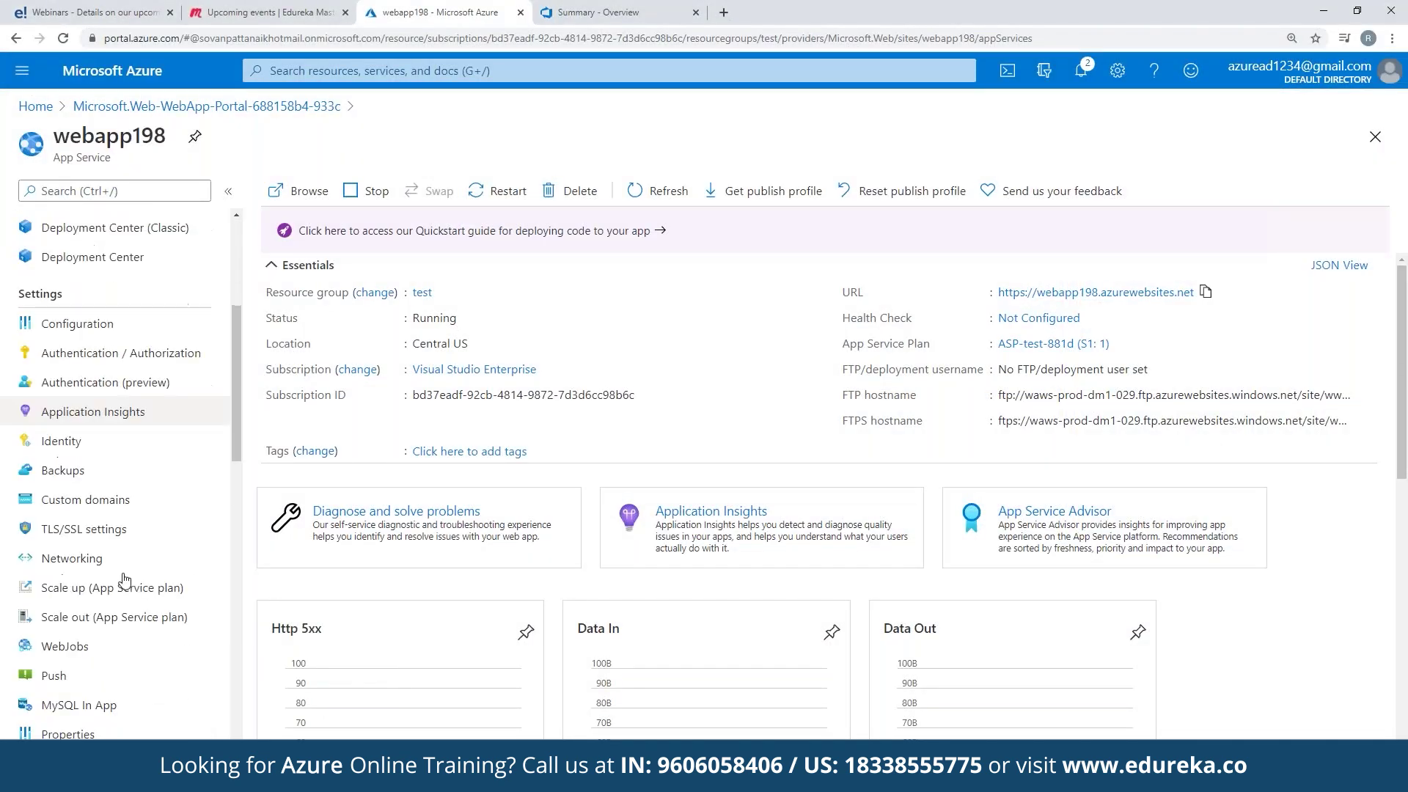
{"action": "left_click", "coordinate": [110, 518]}
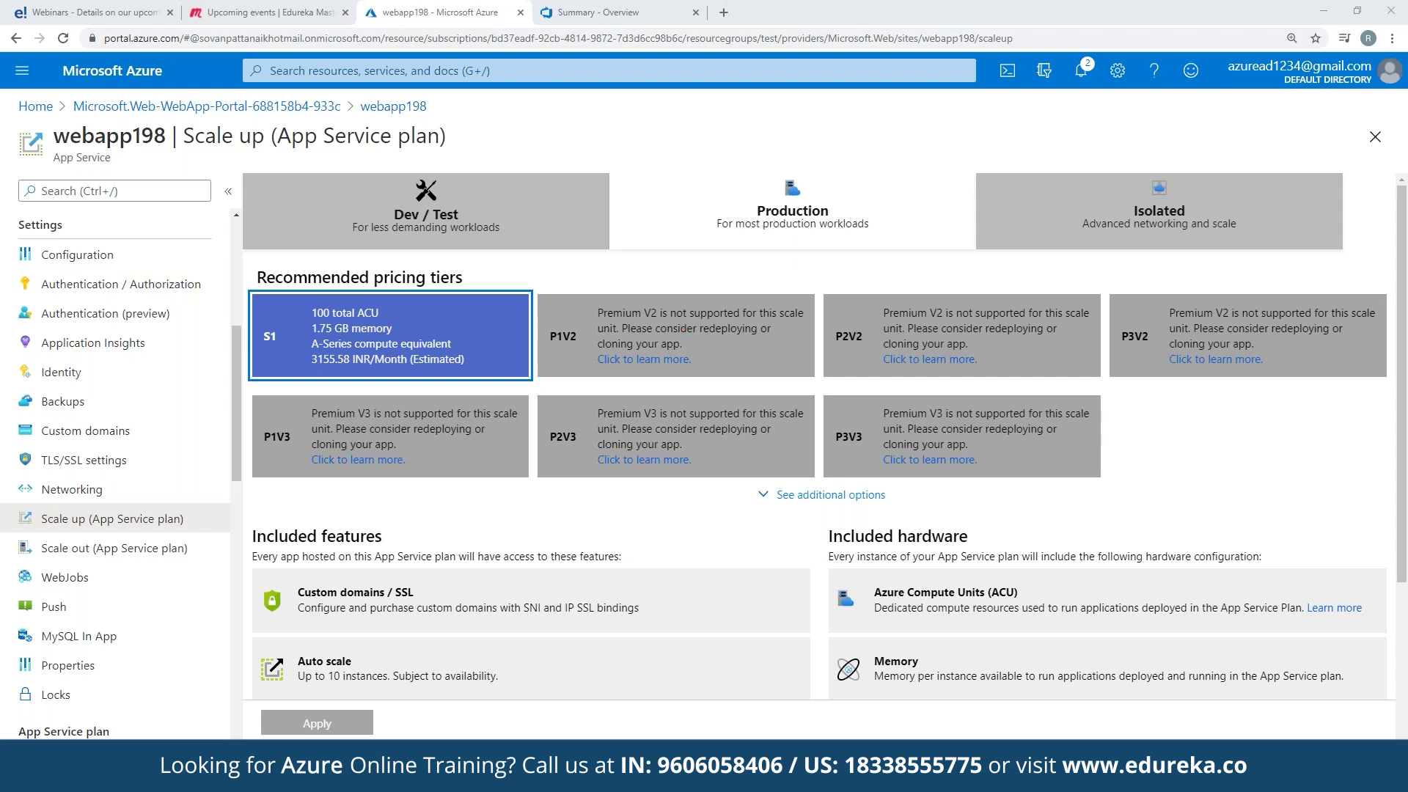
{"action": "left_click", "coordinate": [477, 202]}
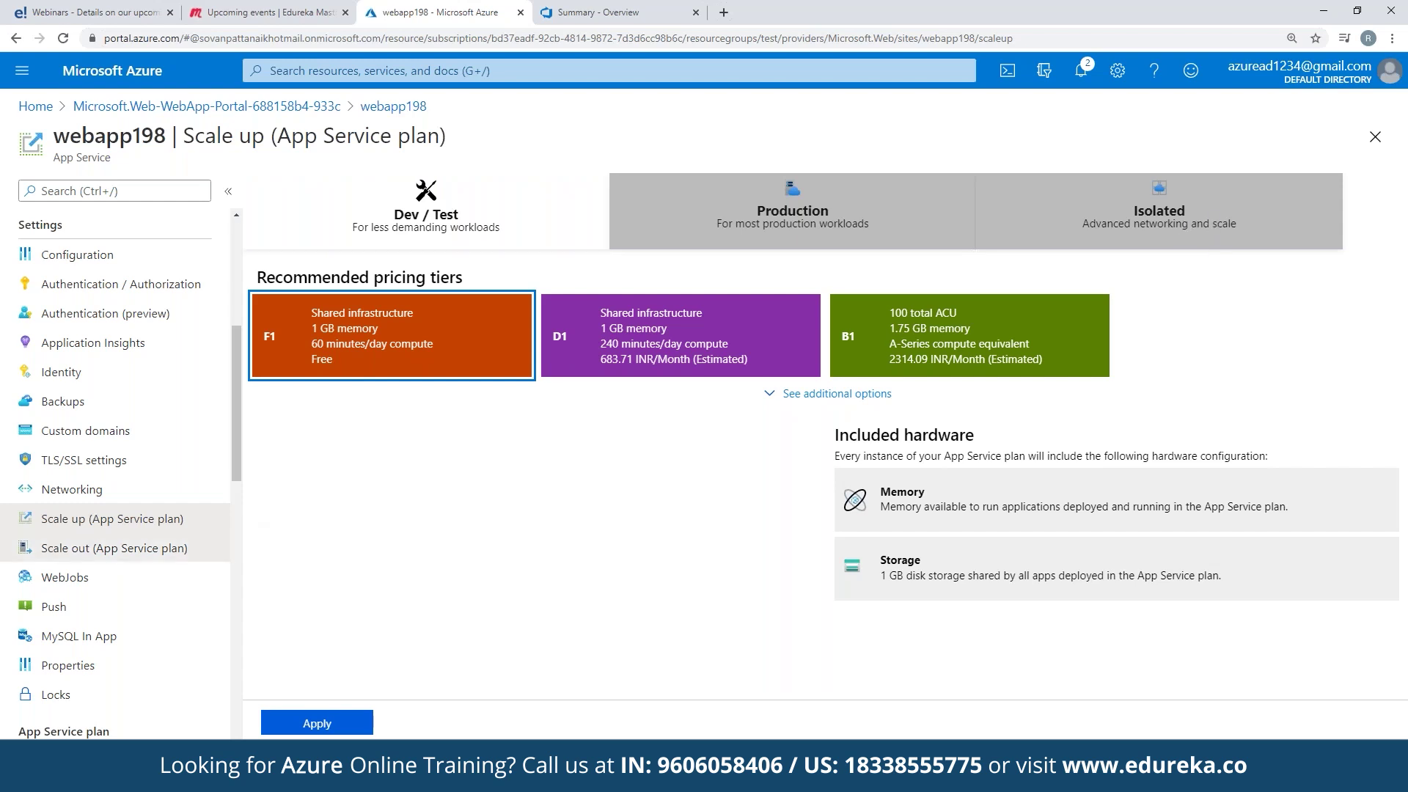
- Open the Scale out settings and try the manual scale instance count, leaving it at 1
{"action": "left_click", "coordinate": [114, 548]}
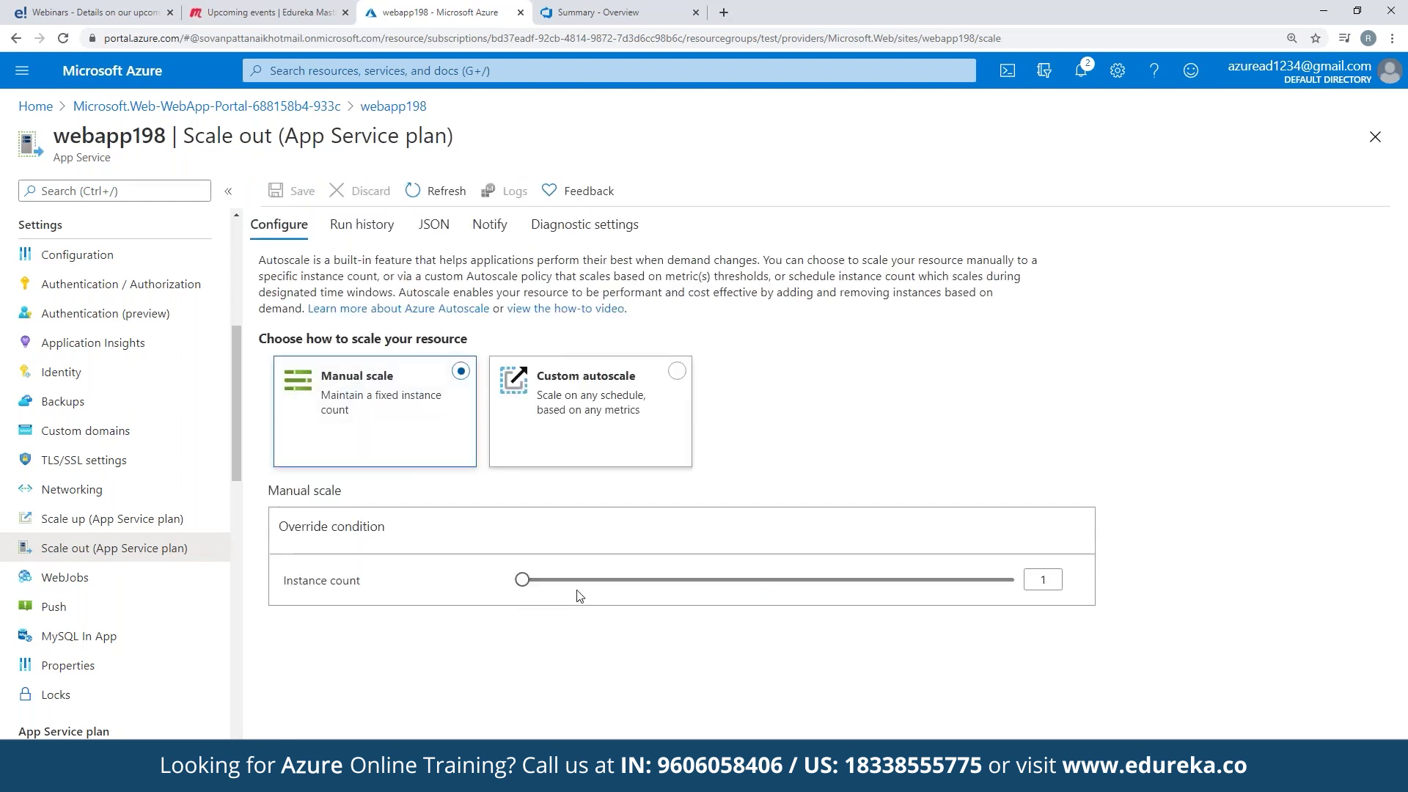
{"action": "mouse_move", "coordinate": [522, 579]}
{"action": "left_mouse_down"}
{"action": "mouse_move", "coordinate": [1013, 579]}
{"action": "mouse_move", "coordinate": [521, 580]}
{"action": "left_mouse_up"}
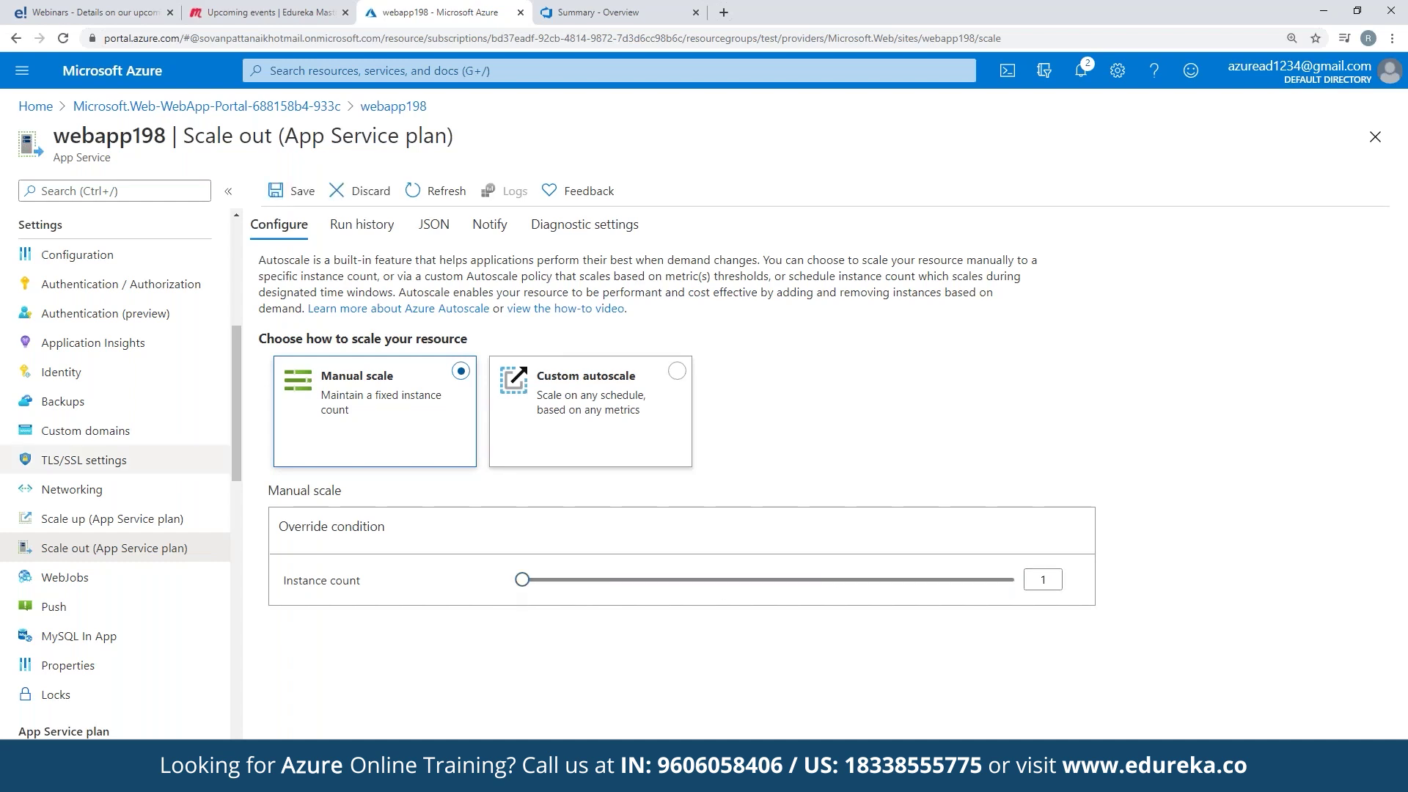